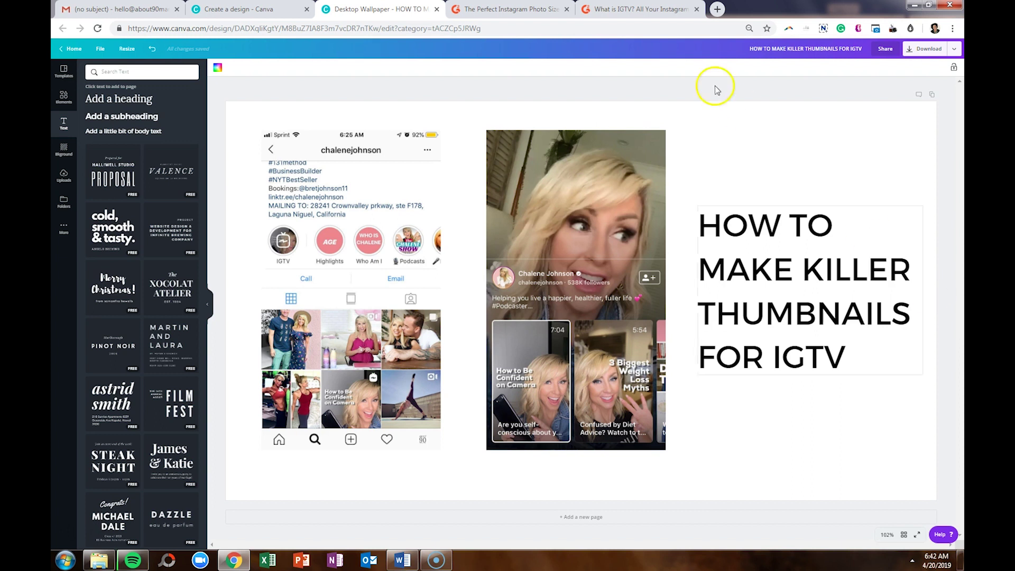
Check the recommended IGTV photo dimensions in the Instagram photo size article and compare them with the sample thumbnails design.
{"action": "left_click", "coordinate": [508, 9]}
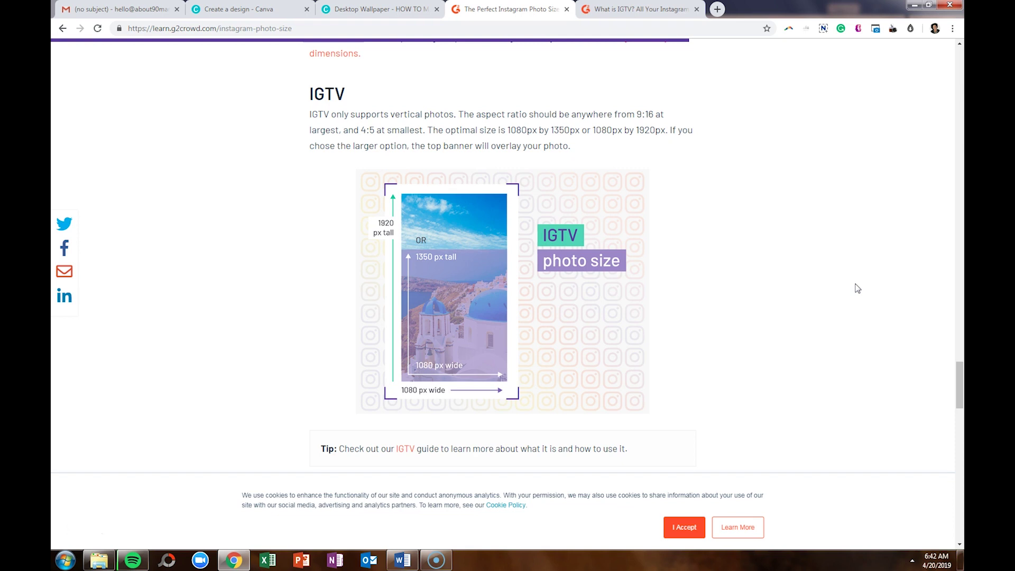
{"action": "left_click", "coordinate": [379, 9]}
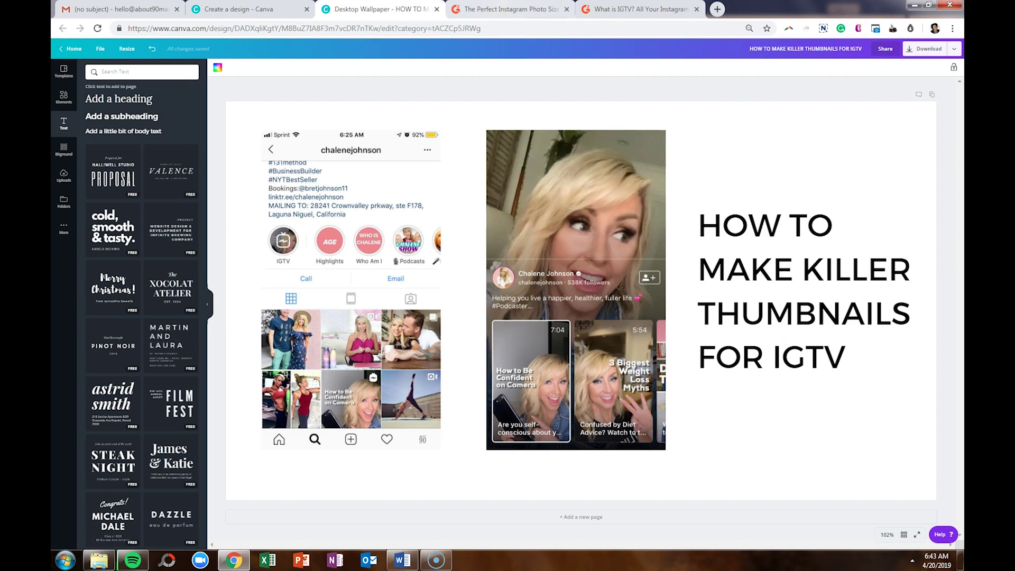
{"action": "left_click", "coordinate": [508, 9]}
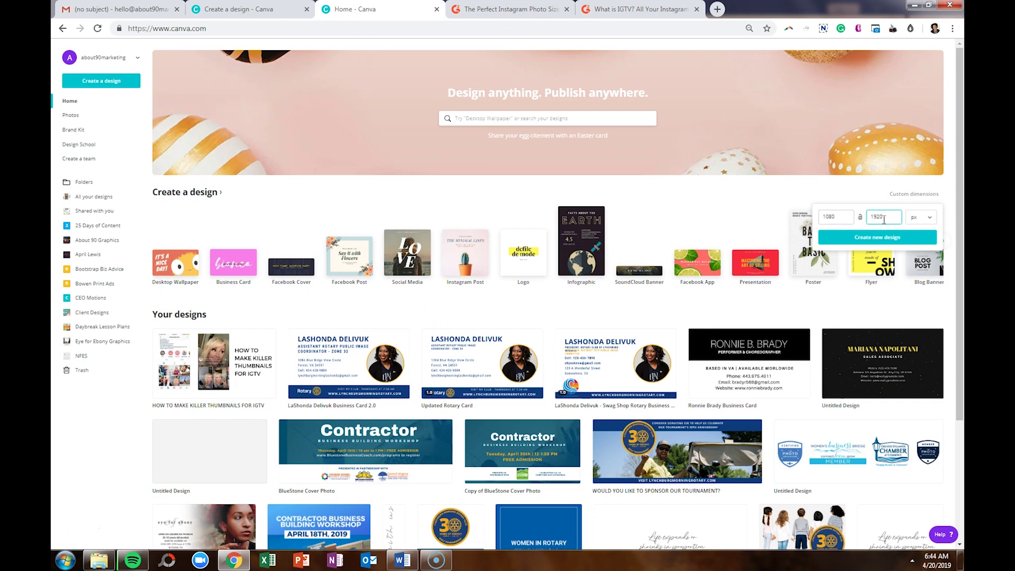
Create a custom 1080 × 1920 px design and title it IGTV THUMBNAIL TEMPLATE.
{"action": "left_click", "coordinate": [912, 201]}
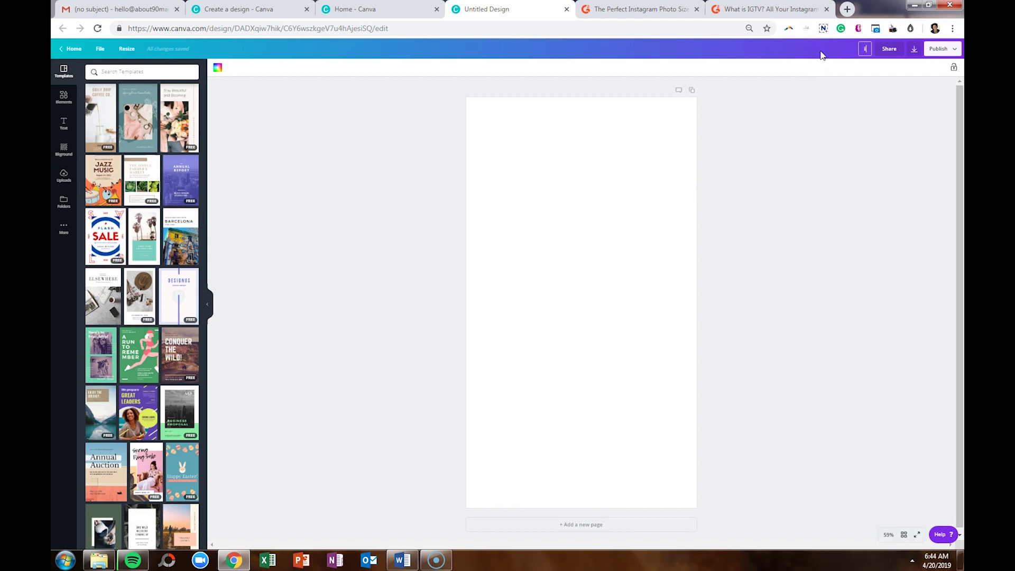
{"action": "key", "text": "Caps_Lock"}
{"action": "type", "text": "IGT"}
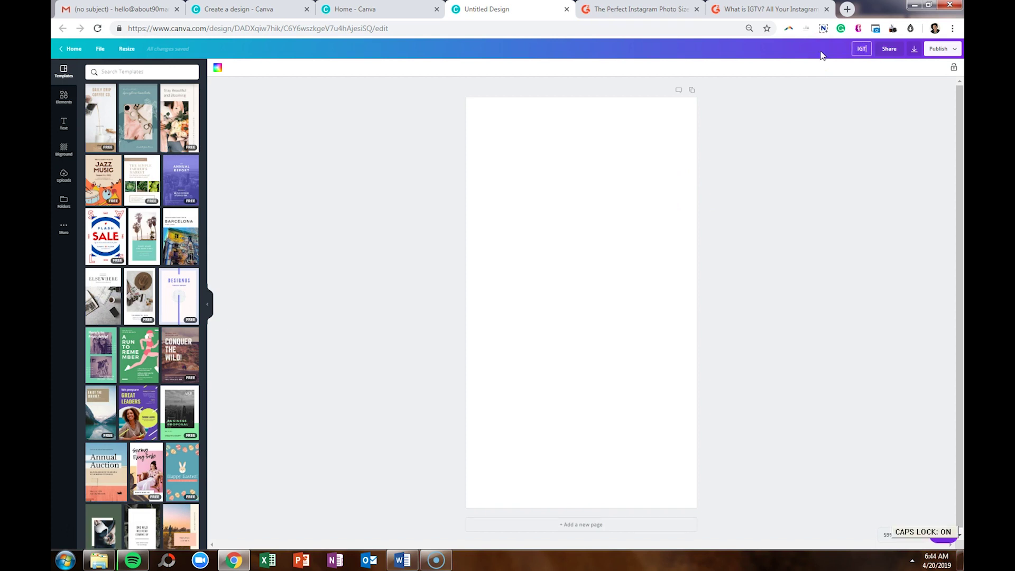
{"action": "type", "text": "V THUMB"}
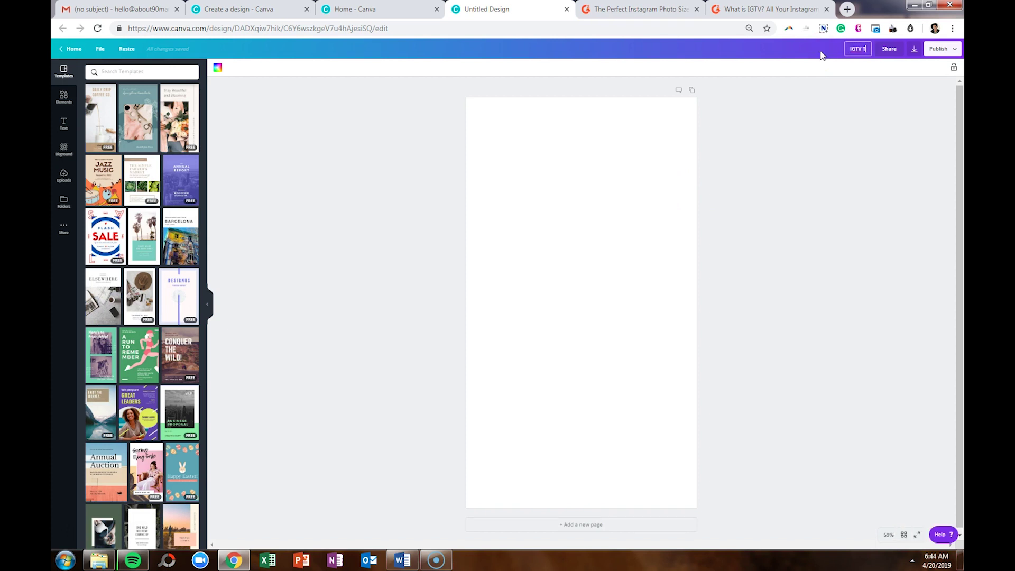
{"action": "type", "text": "NAIL TEMPLATE"}
{"action": "left_click", "coordinate": [865, 130]}
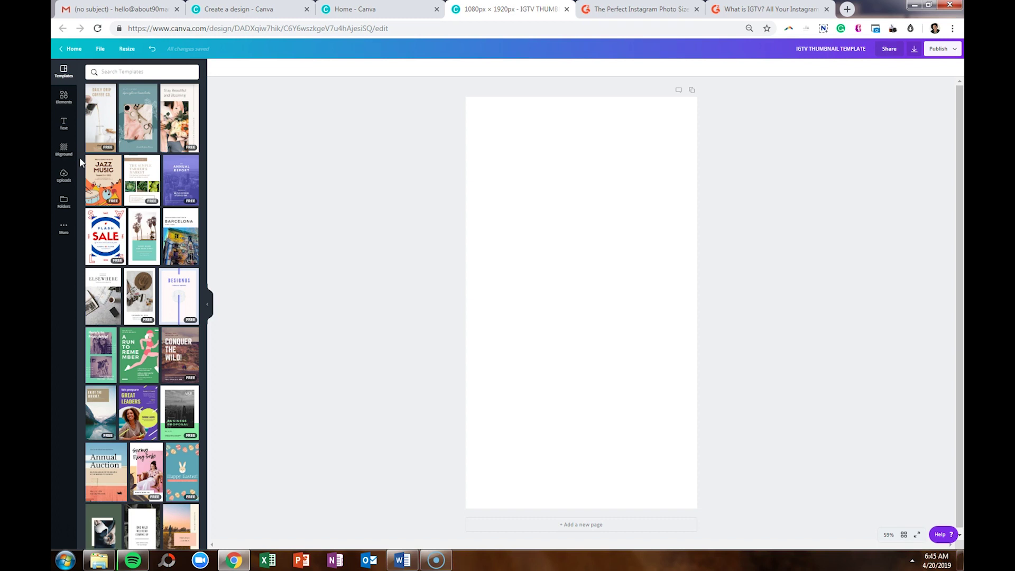
Add a square shape to the page and enlarge it to about 1,078 × 1,078 px, spanning the page width.
{"action": "left_click", "coordinate": [63, 97]}
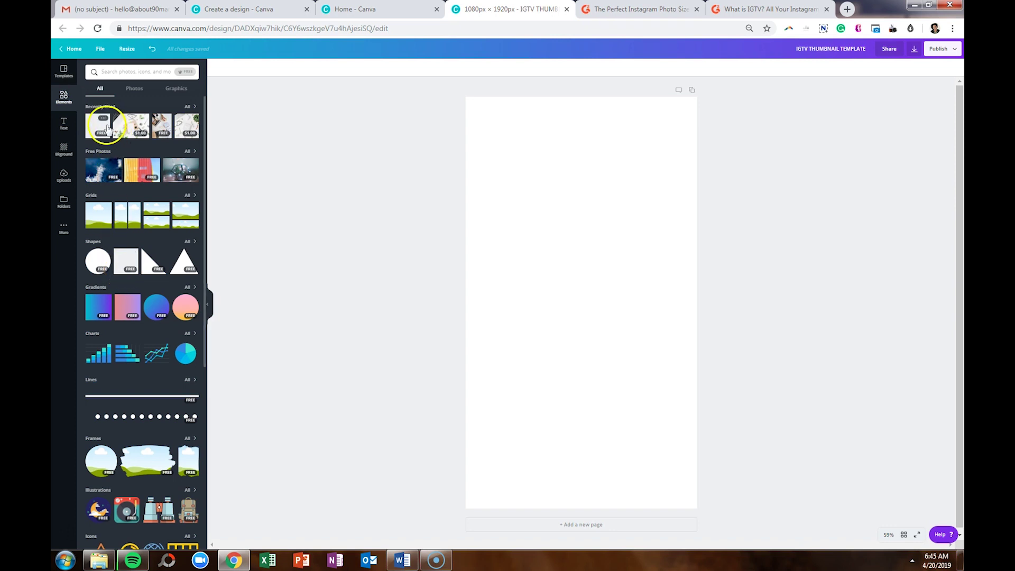
{"action": "left_click", "coordinate": [120, 272]}
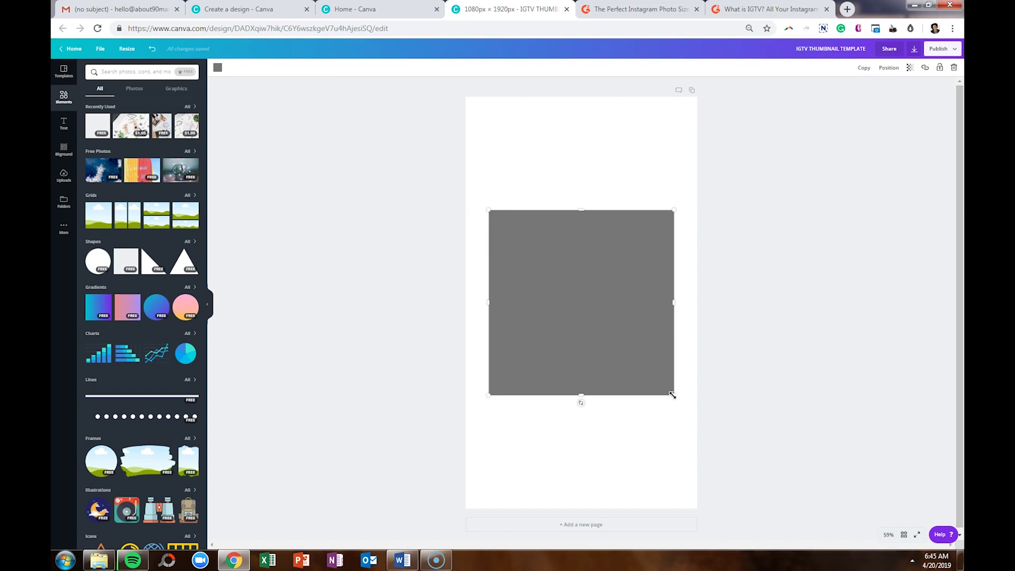
{"action": "left_click_drag", "start_coordinate": [672, 395], "coordinate": [708, 438]}
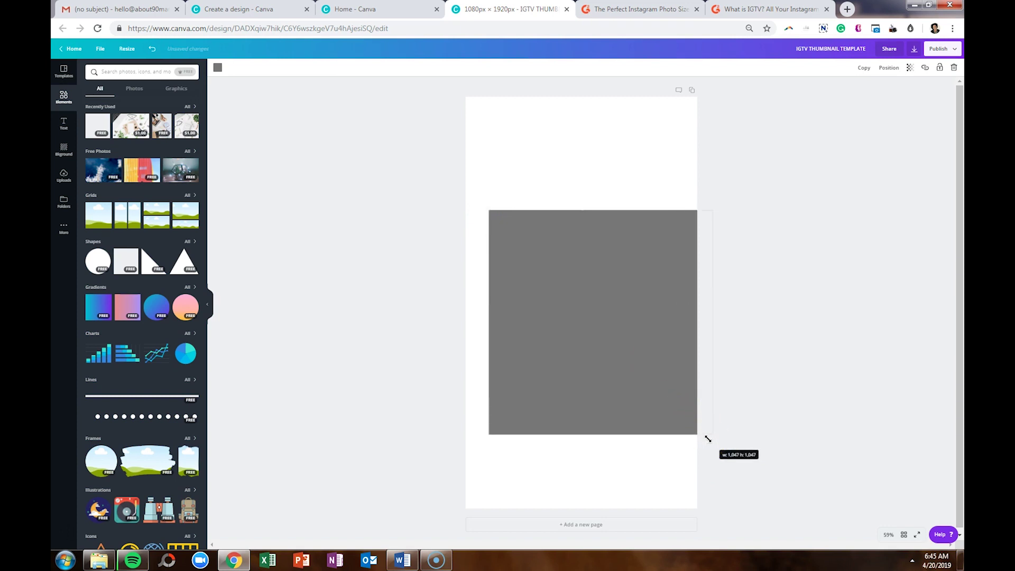
{"action": "left_click_drag", "start_coordinate": [708, 439], "coordinate": [707, 437]}
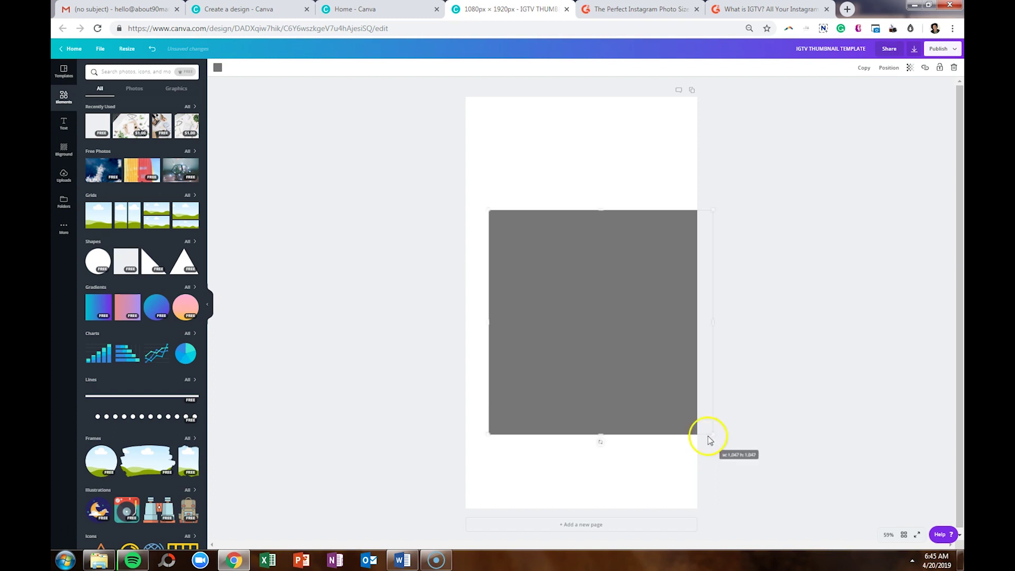
{"action": "left_click_drag", "start_coordinate": [630, 306], "coordinate": [607, 301]}
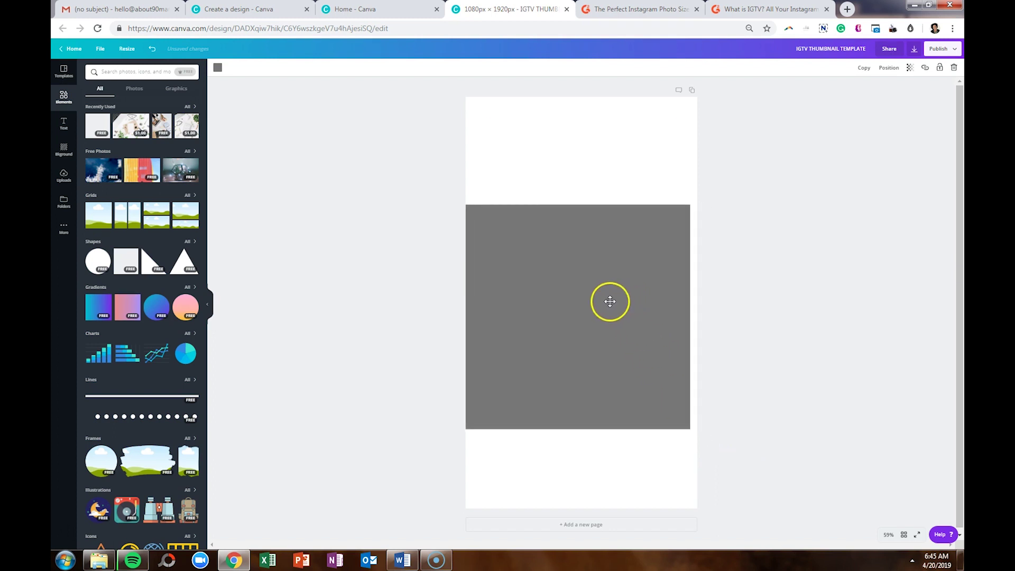
{"action": "left_click_drag", "start_coordinate": [692, 205], "coordinate": [701, 201]}
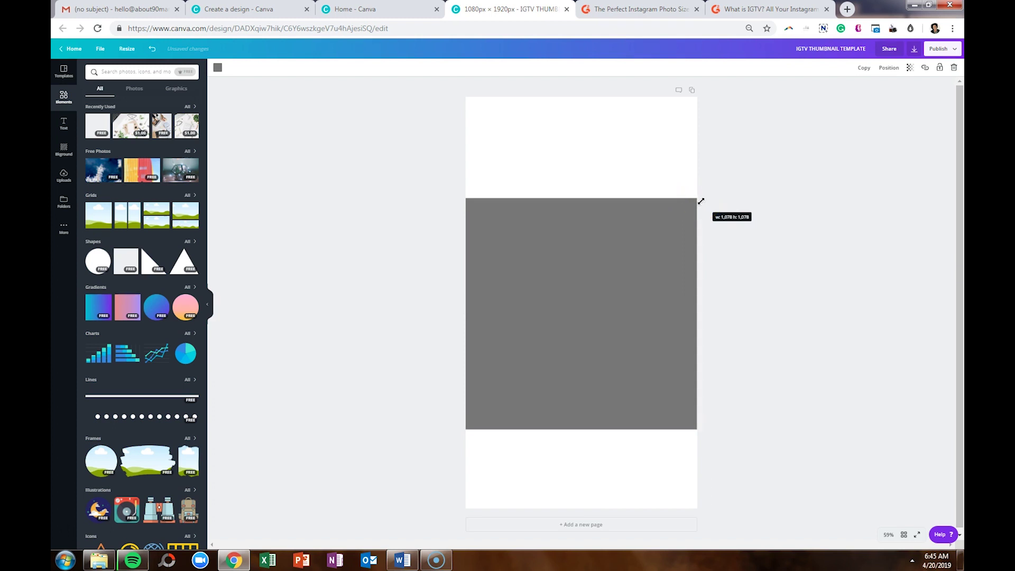
{"action": "left_click_drag", "start_coordinate": [701, 201], "coordinate": [701, 201]}
Align the gray square to the middle of the page and set its transparency to 15.
{"action": "left_click", "coordinate": [888, 67]}
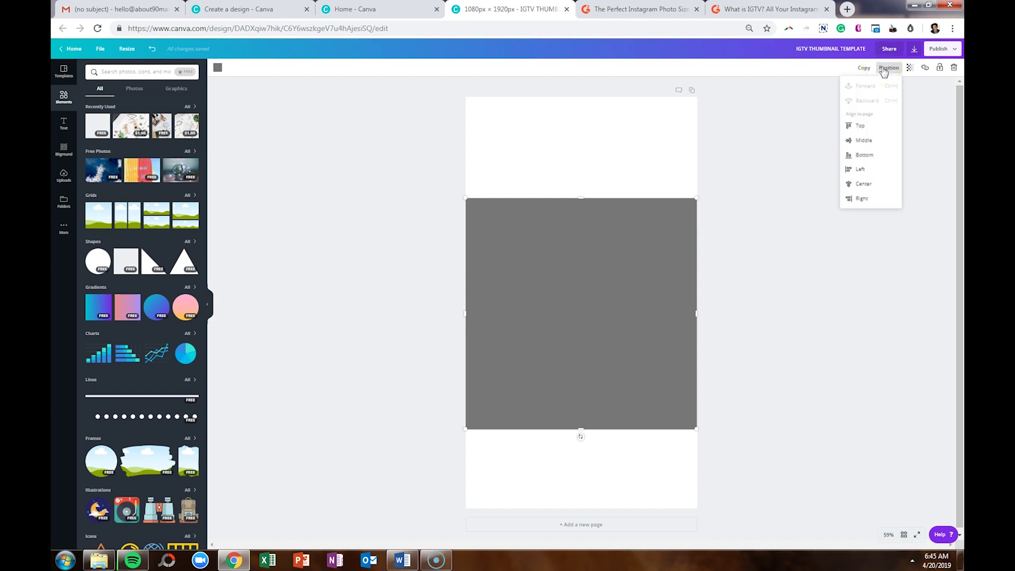
{"action": "left_click", "coordinate": [864, 140]}
{"action": "left_click", "coordinate": [771, 241]}
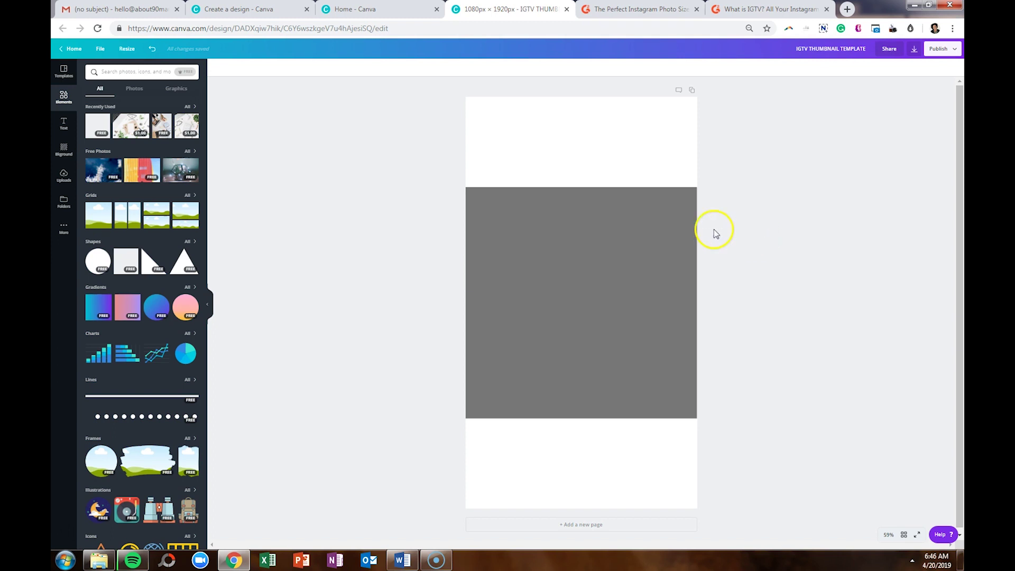
{"action": "left_click", "coordinate": [644, 215]}
{"action": "left_click", "coordinate": [910, 67]}
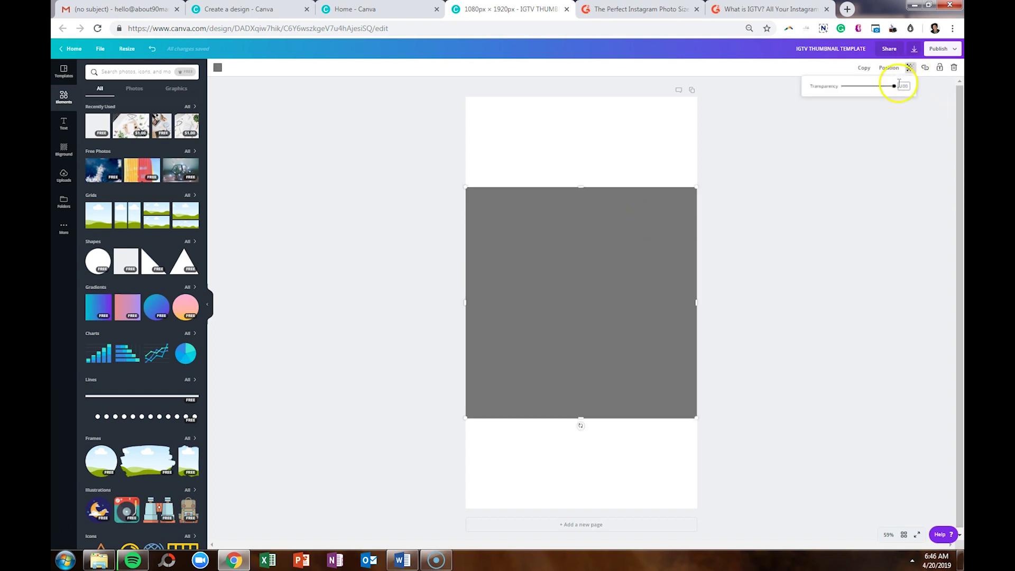
{"action": "left_click_drag", "start_coordinate": [894, 86], "coordinate": [848, 93]}
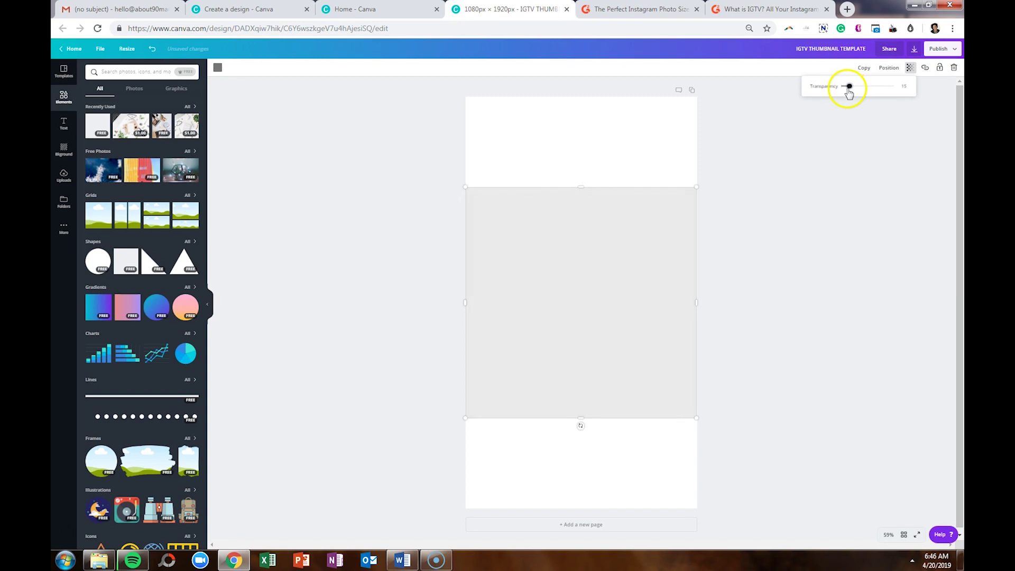
{"action": "left_click", "coordinate": [806, 175]}
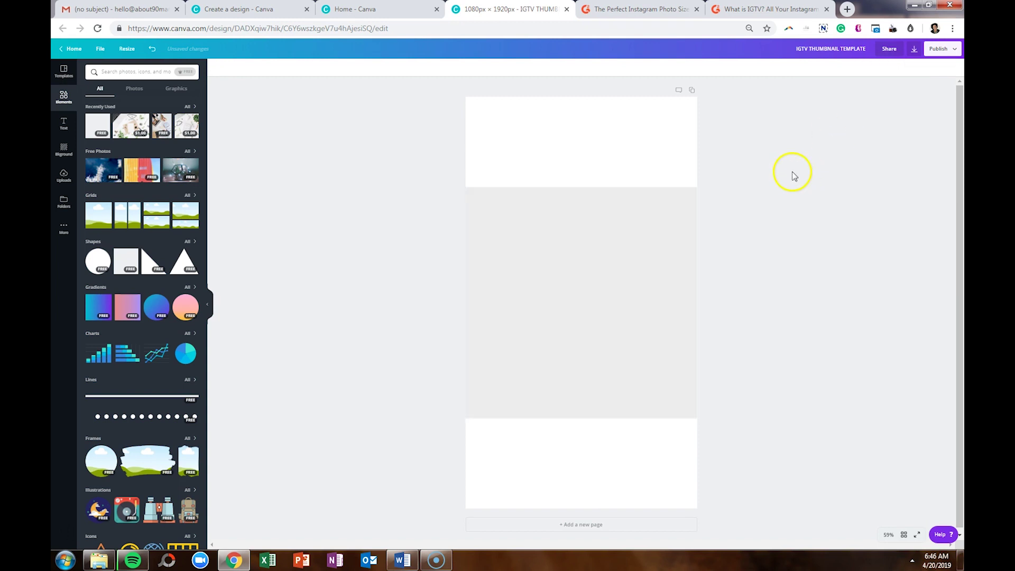
Review the sample thumbnails in the HOW TO MAKE KILLER THUMBNAILS FOR IGTV design and return to the template.
{"action": "left_click", "coordinate": [290, 9]}
{"action": "left_click", "coordinate": [356, 9]}
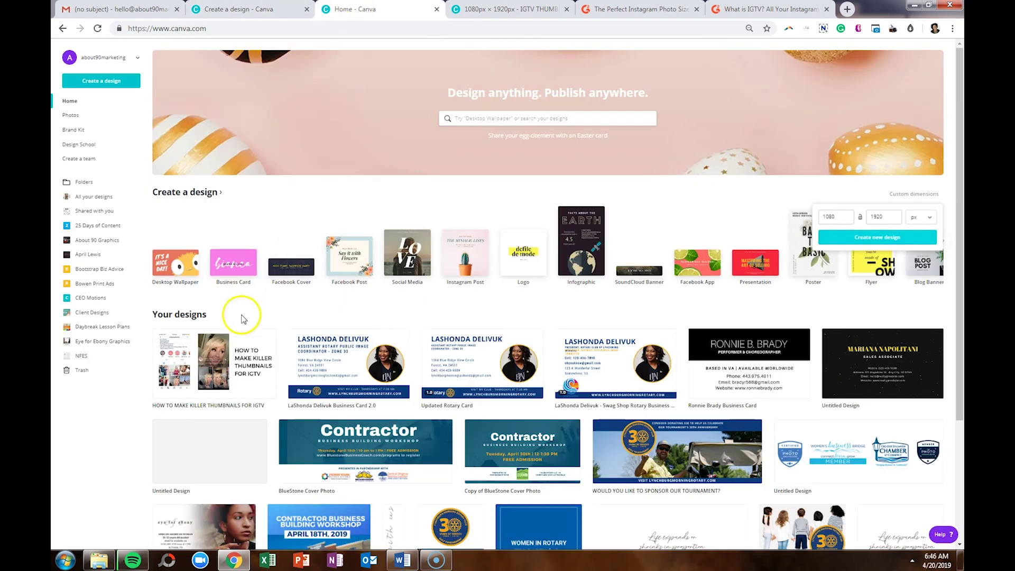
{"action": "left_click", "coordinate": [229, 351]}
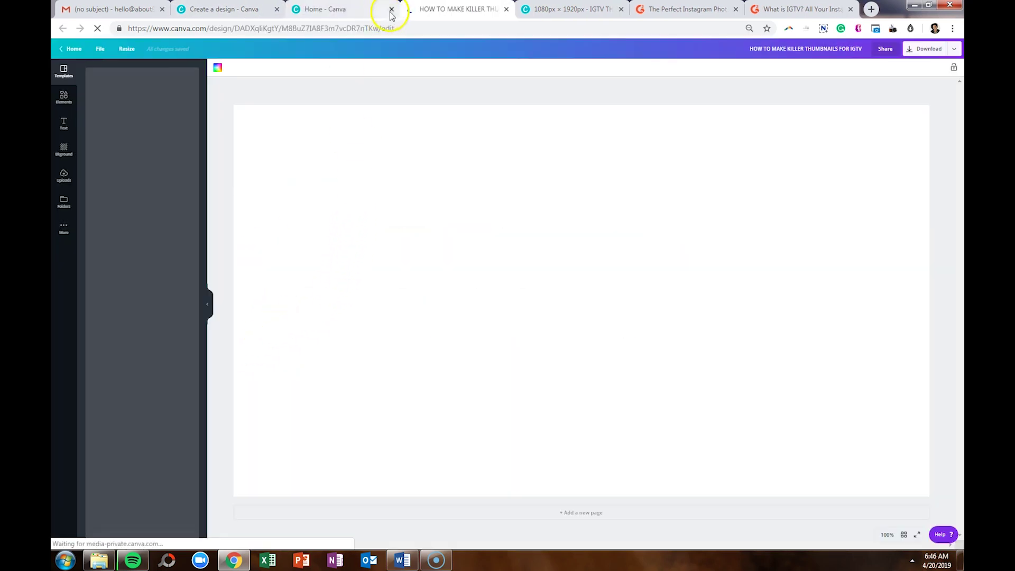
{"action": "left_click", "coordinate": [391, 9]}
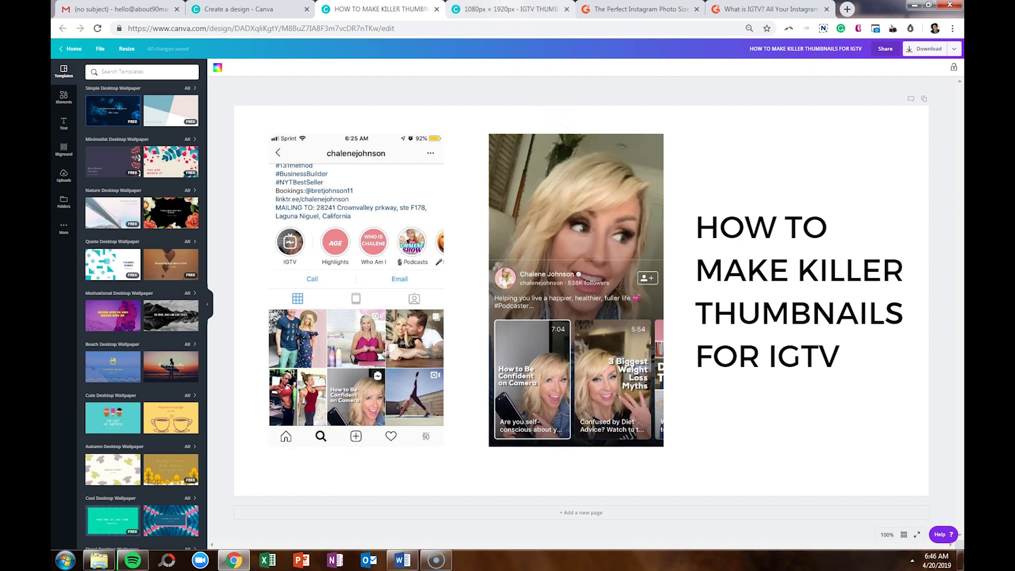
{"action": "left_click", "coordinate": [513, 9]}
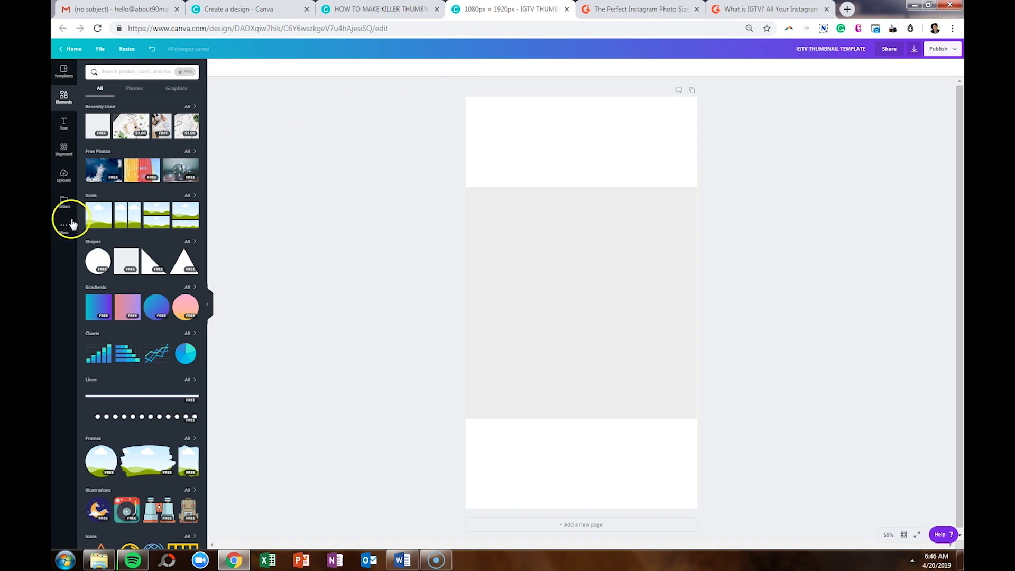
Upload the photo of the woman in the white room from the Desktop and place it on the page.
{"action": "left_click", "coordinate": [65, 180]}
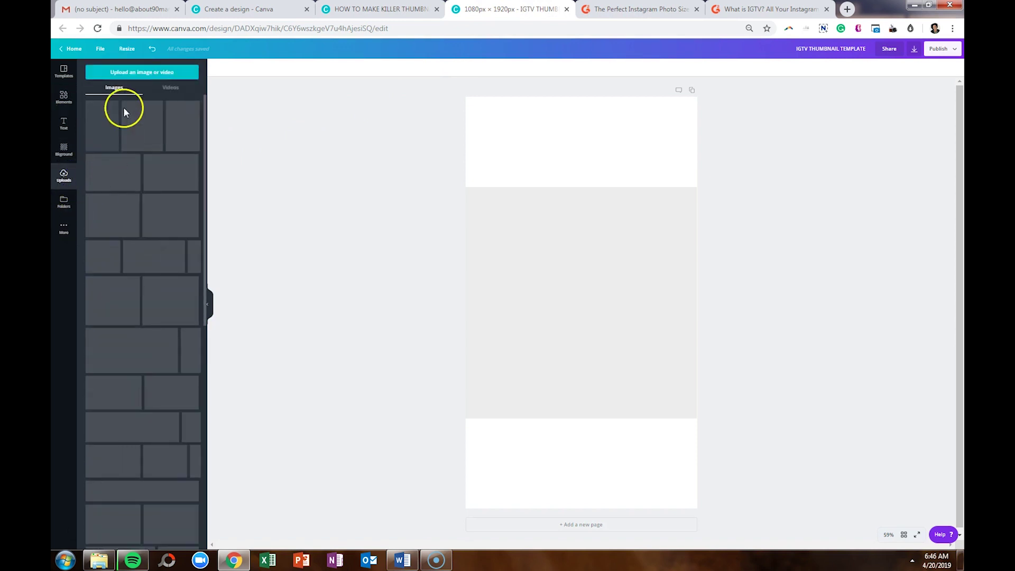
{"action": "left_click", "coordinate": [141, 74]}
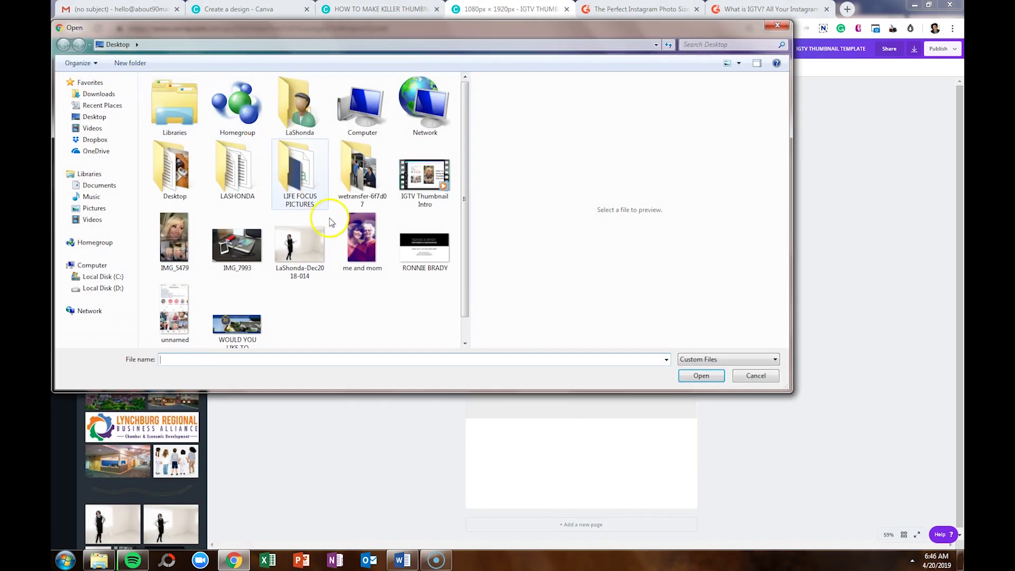
{"action": "double_click", "coordinate": [303, 248]}
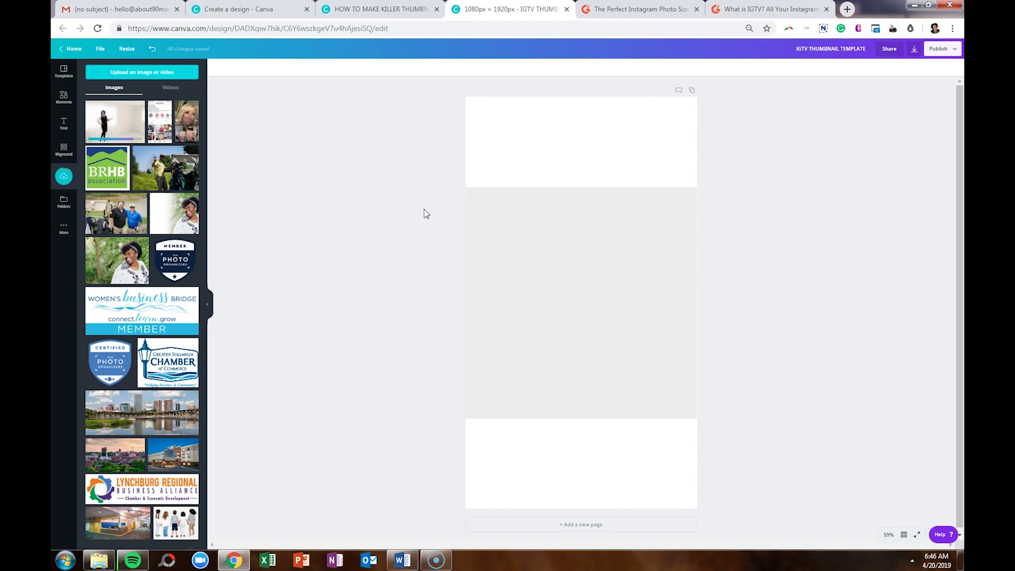
{"action": "left_click", "coordinate": [116, 116]}
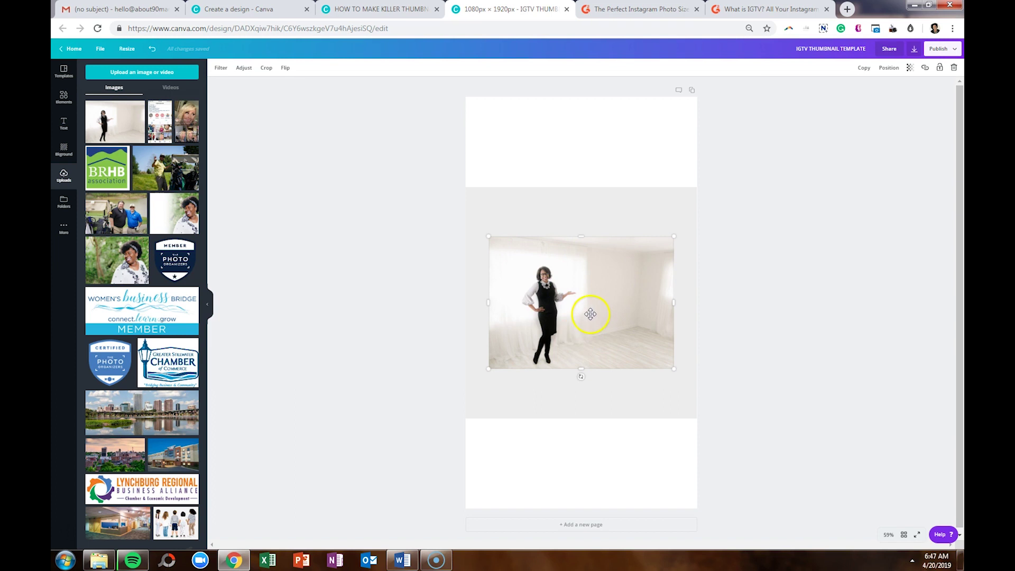
Enlarge the photo until it covers the whole page and send it backward behind the translucent square.
{"action": "left_click_drag", "start_coordinate": [591, 314], "coordinate": [562, 175]}
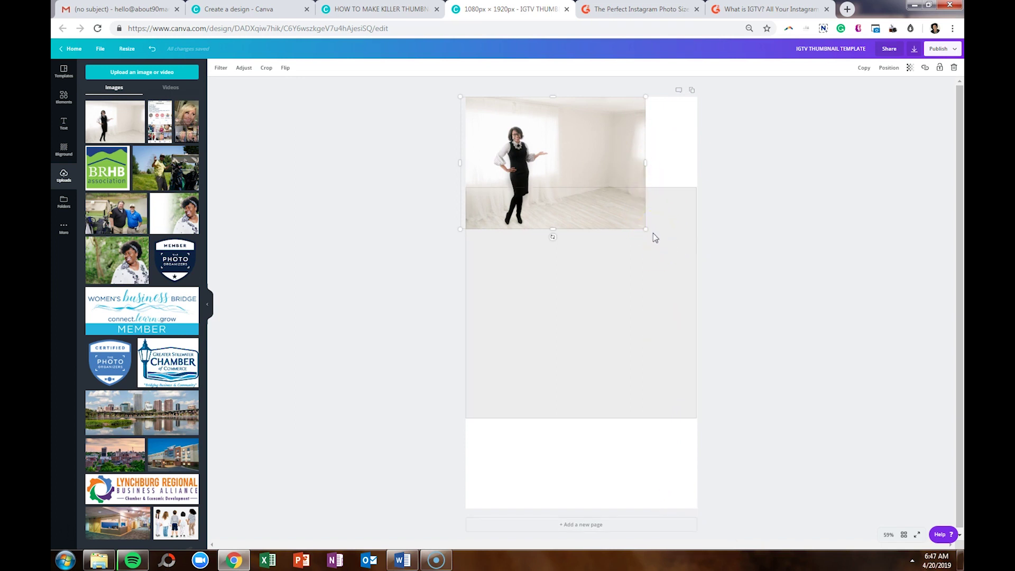
{"action": "left_click_drag", "start_coordinate": [646, 229], "coordinate": [955, 563]}
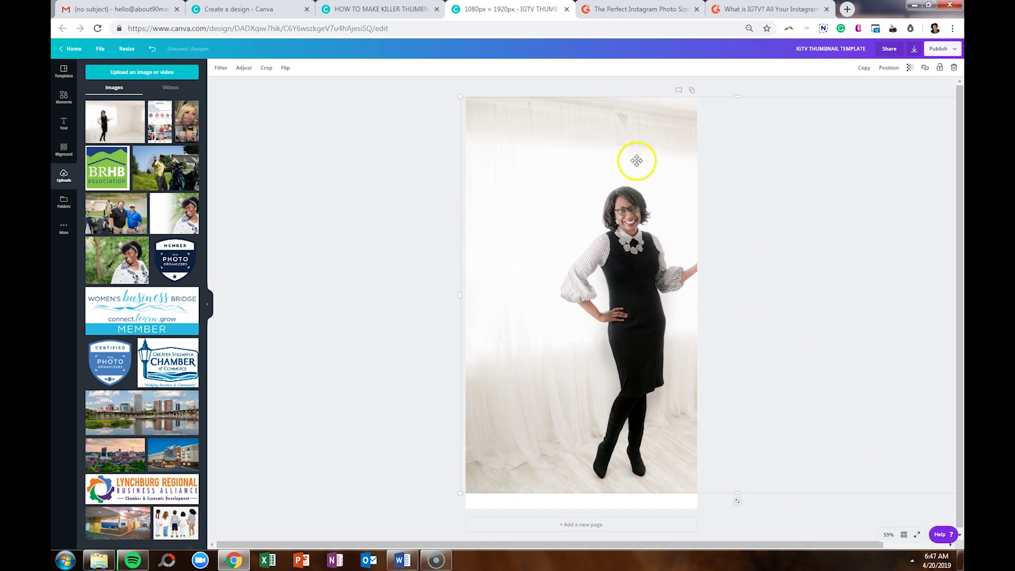
{"action": "left_click_drag", "start_coordinate": [589, 129], "coordinate": [598, 156]}
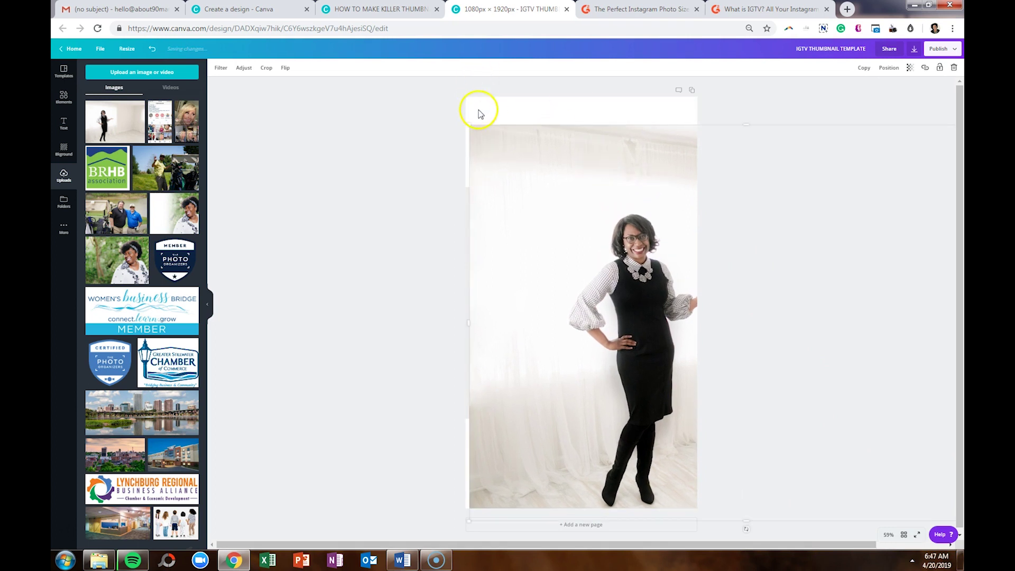
{"action": "left_click_drag", "start_coordinate": [469, 121], "coordinate": [437, 84]}
{"action": "left_click", "coordinate": [897, 76]}
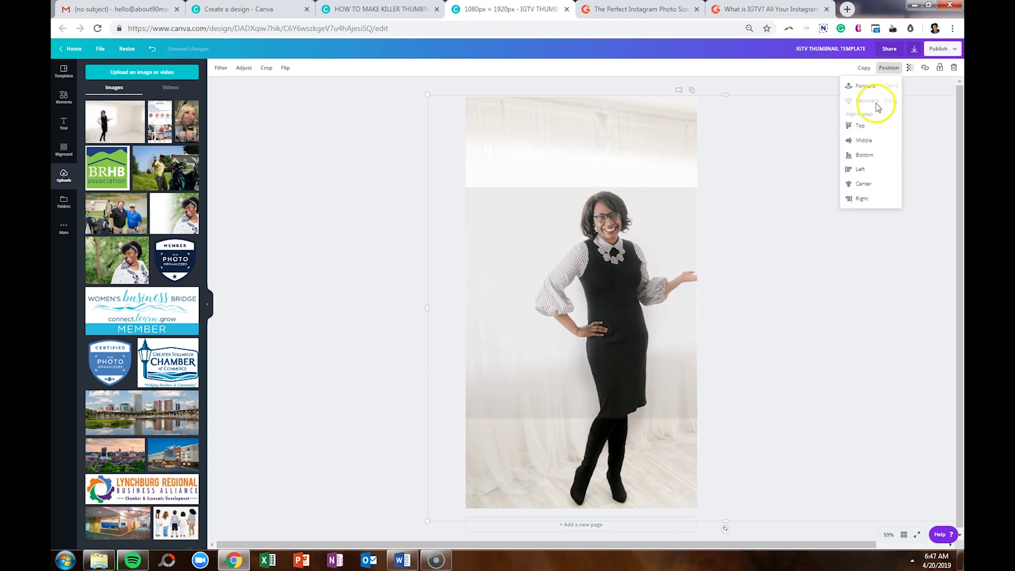
{"action": "left_click", "coordinate": [339, 146]}
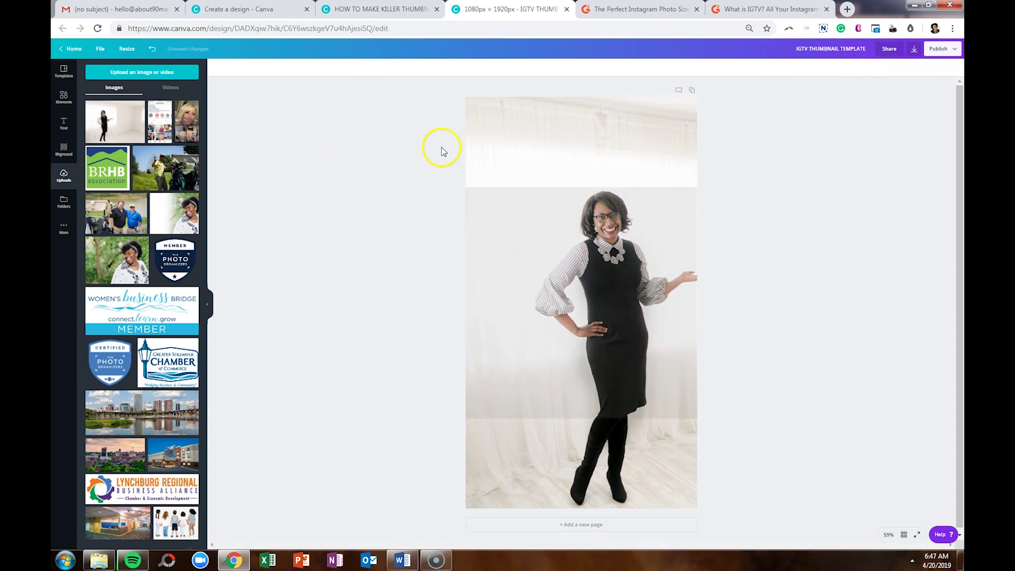
Reposition the photo within the page crop so the woman stands near the left edge with her whole outstretched hand inside the page.
{"action": "left_click", "coordinate": [561, 141]}
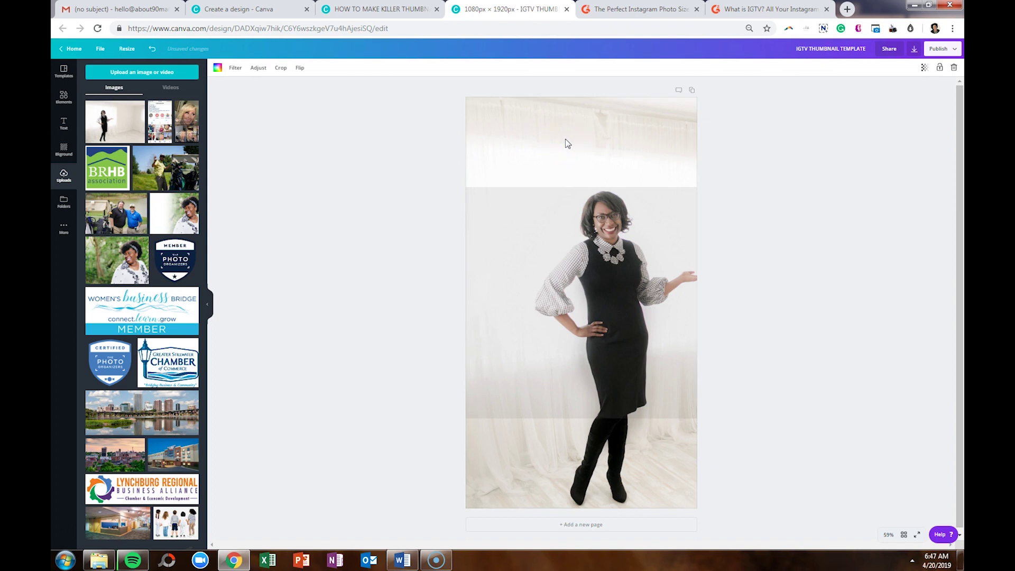
{"action": "double_click", "coordinate": [566, 141]}
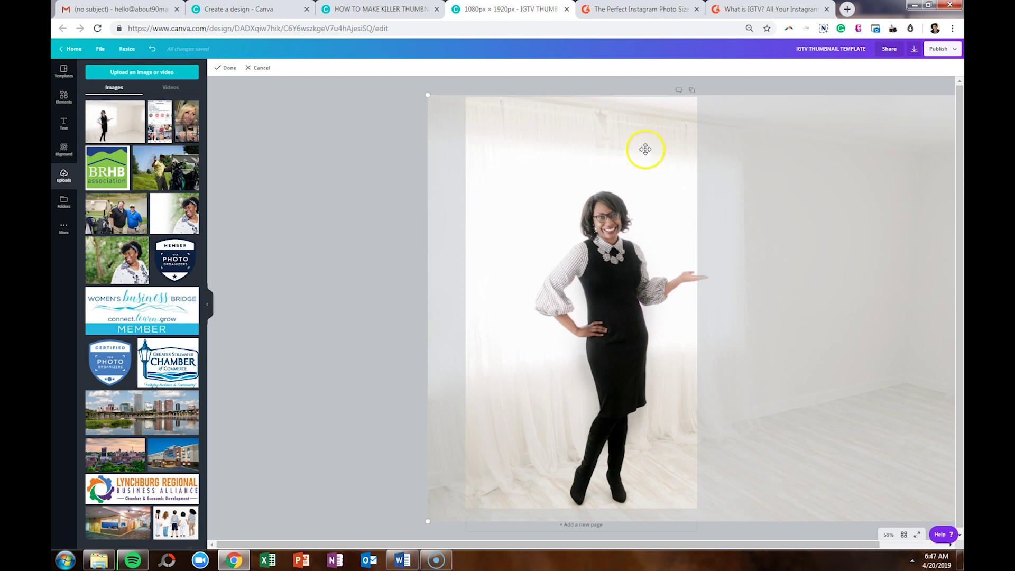
{"action": "left_click_drag", "start_coordinate": [657, 138], "coordinate": [556, 144]}
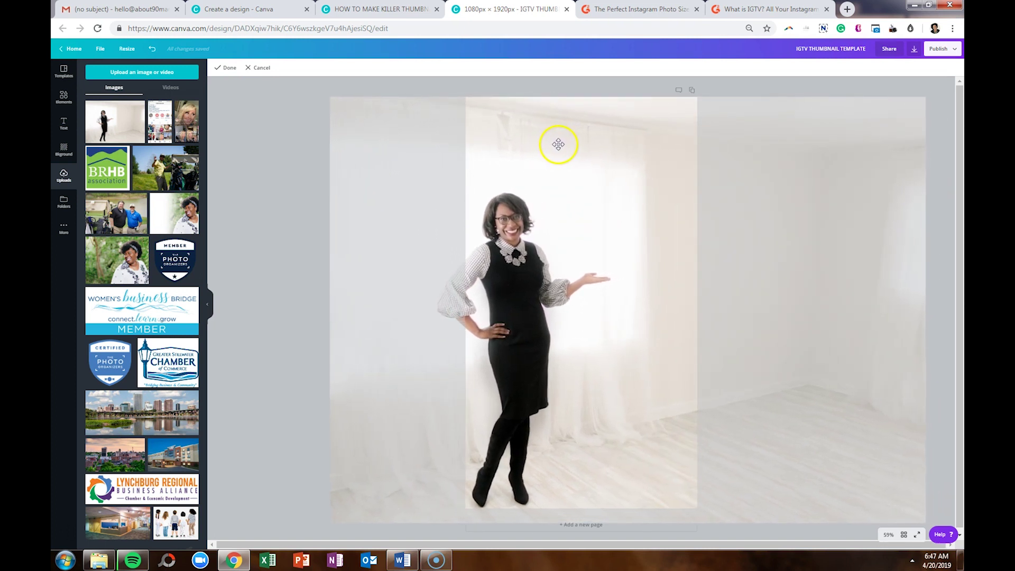
{"action": "left_click", "coordinate": [222, 69]}
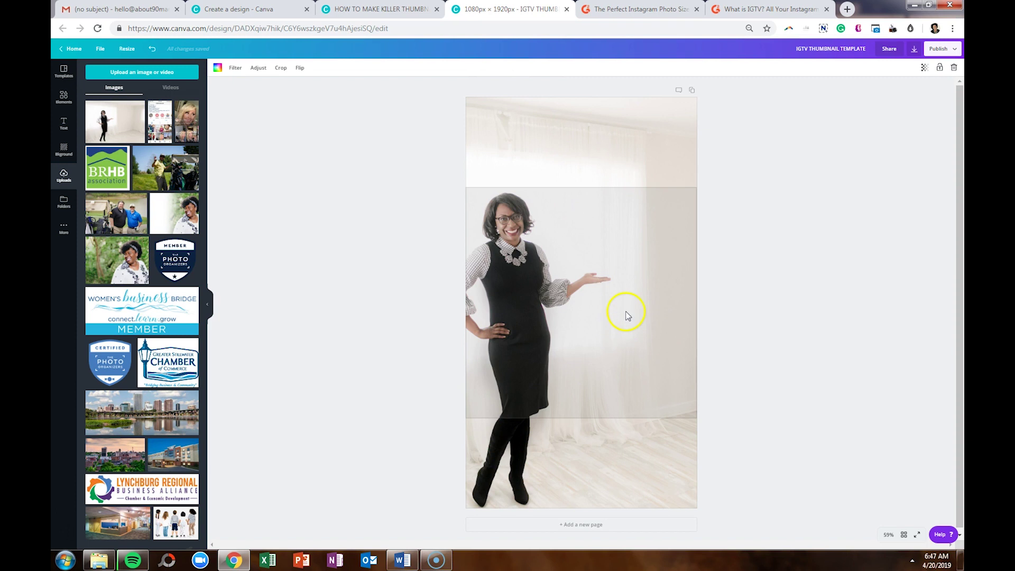
Bring up the text options, check the sample thumbnails in the HOW TO MAKE KILLER THUMBNAILS FOR IGTV design, and return to the template.
{"action": "left_click", "coordinate": [63, 124]}
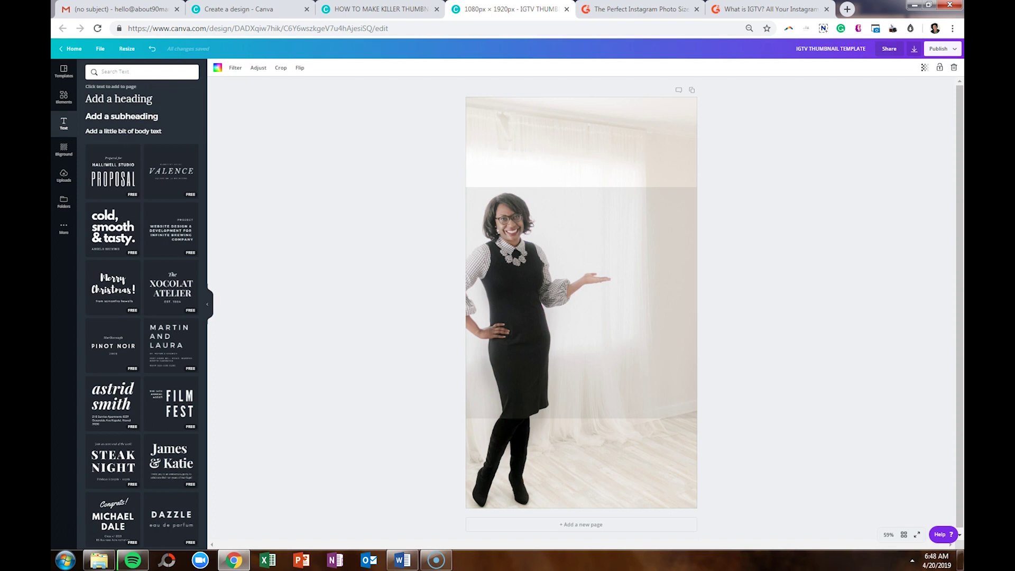
{"action": "left_click", "coordinate": [346, 9]}
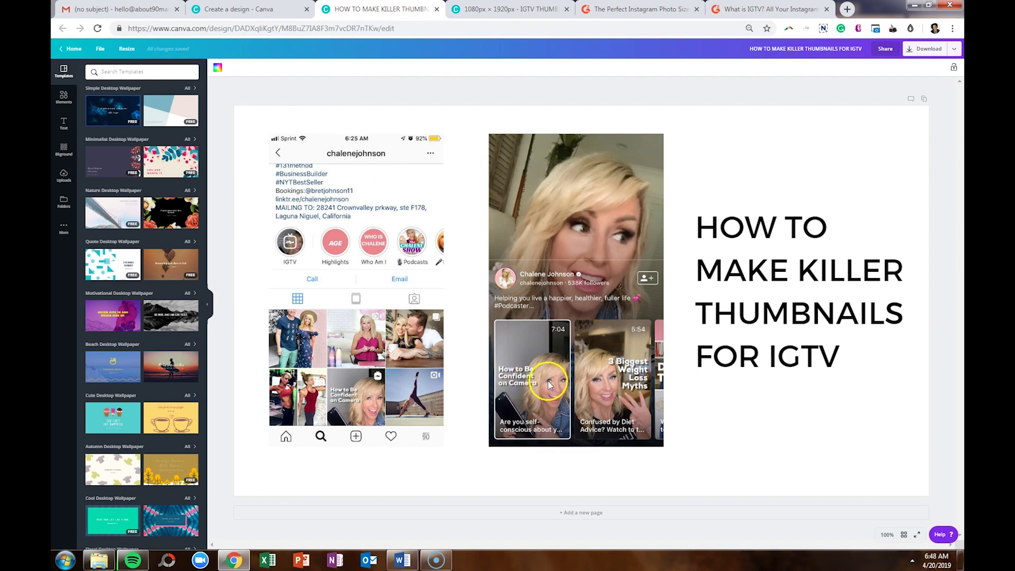
{"action": "left_click", "coordinate": [510, 10]}
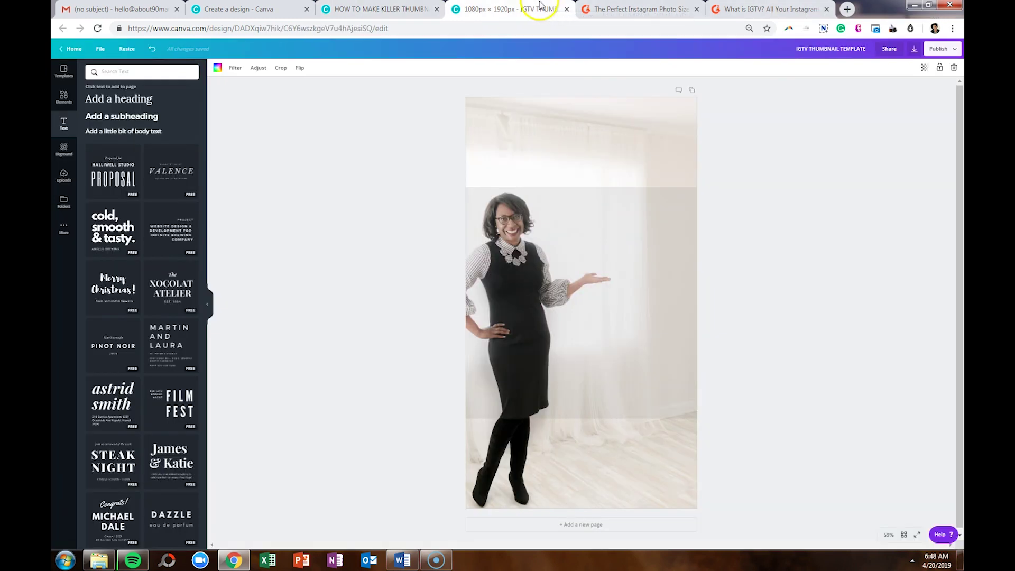
Add a subheading to the page reading "HOW TO CREATE KILLER THUMBNAILS FOR IGTV VIDEOS" in capitals.
{"action": "left_click", "coordinate": [139, 116]}
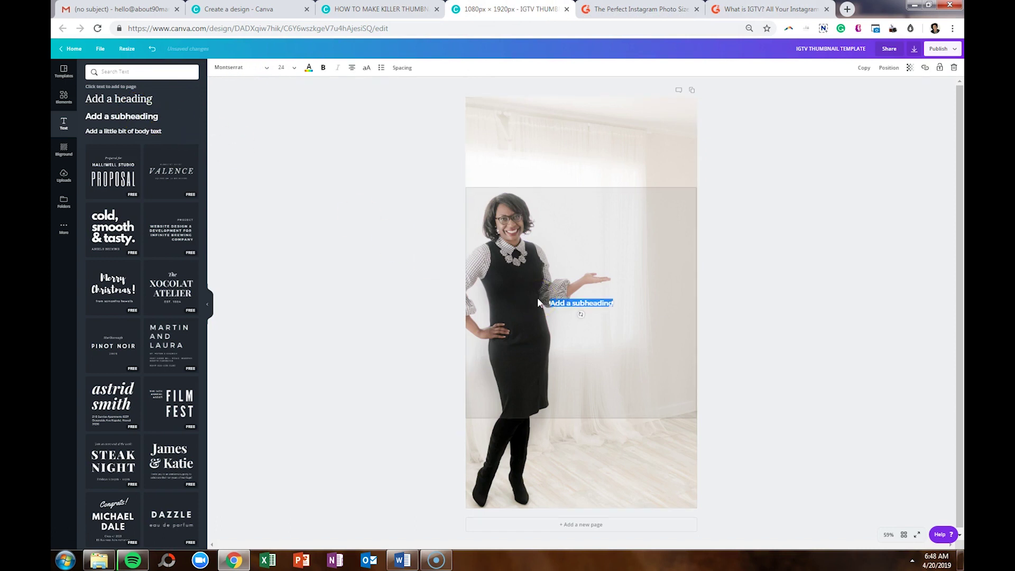
{"action": "key", "text": "Caps_Lock"}
{"action": "type", "text": "how,"}
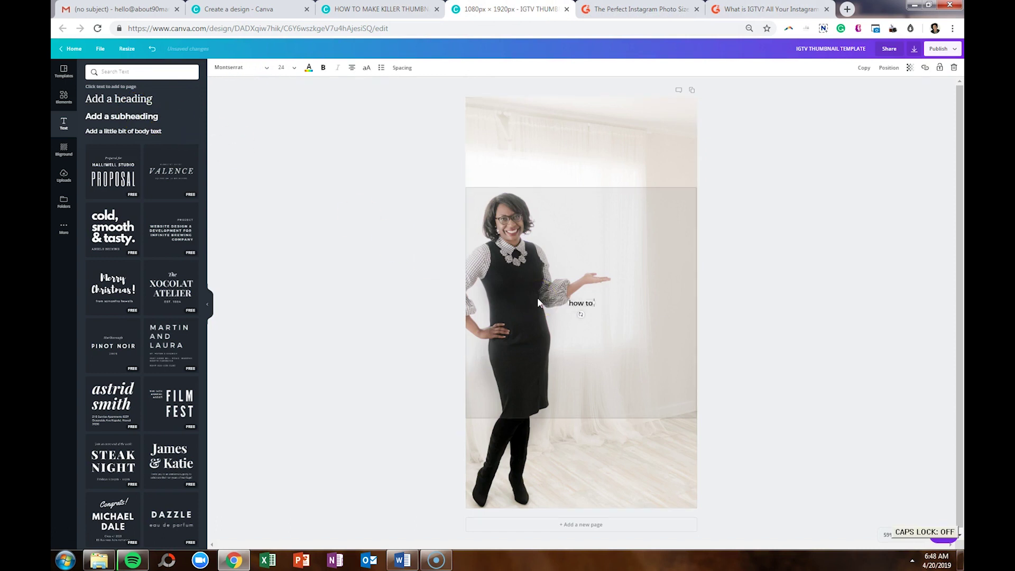
{"action": "key", "text": "BackSpace"}
{"action": "key", "text": "BackSpace"}
{"action": "key", "text": "BackSpace"}
{"action": "key", "text": "Caps_Lock"}
{"action": "type", "text": "HOW TO CREATE KIL"}
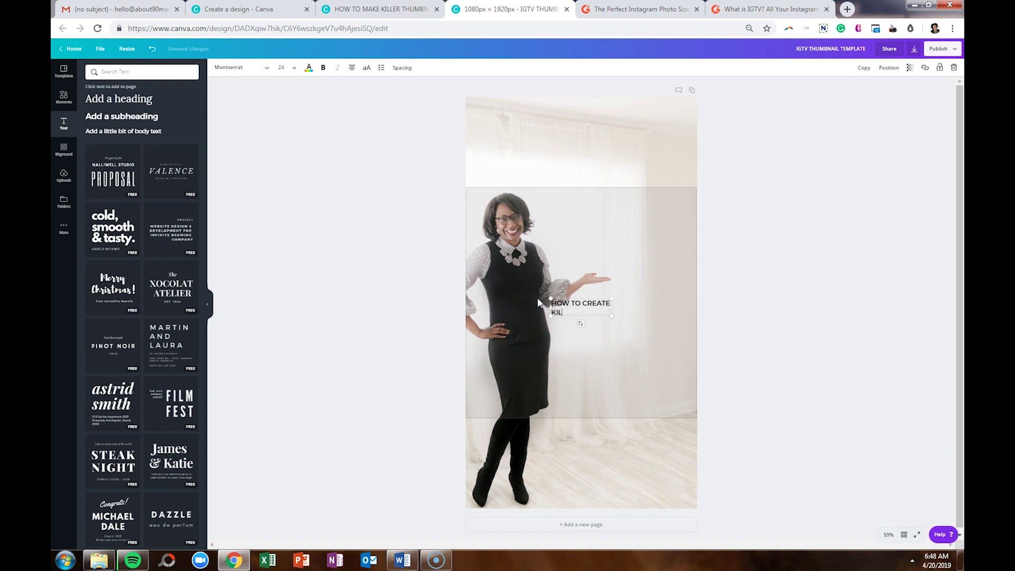
{"action": "type", "text": "LER THUMBN"}
{"action": "key", "text": "BackSpace"}
{"action": "key", "text": "BackSpace"}
{"action": "type", "text": "BNAILS"}
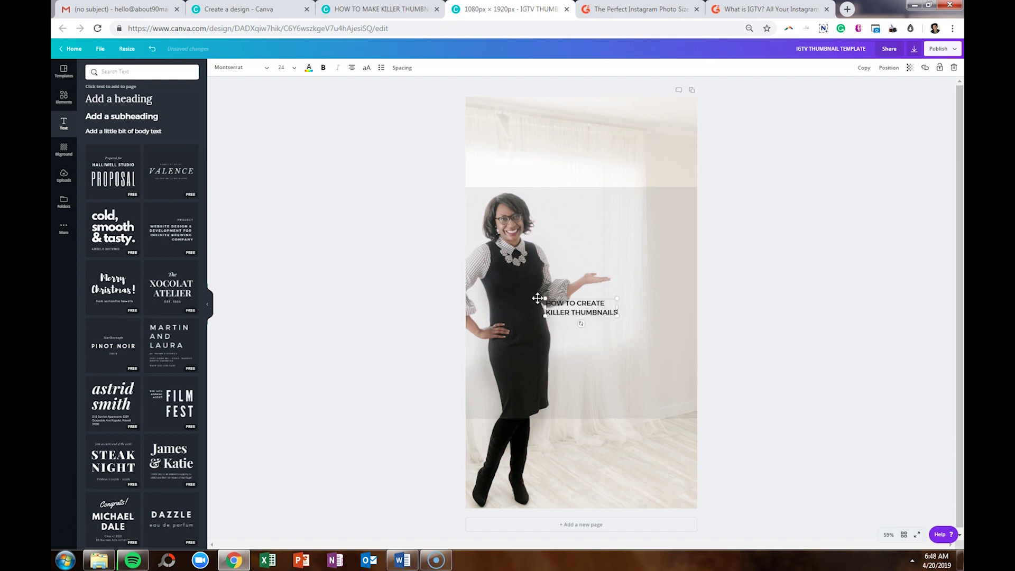
{"action": "type", "text": " FOR IGTV VIDEOS"}
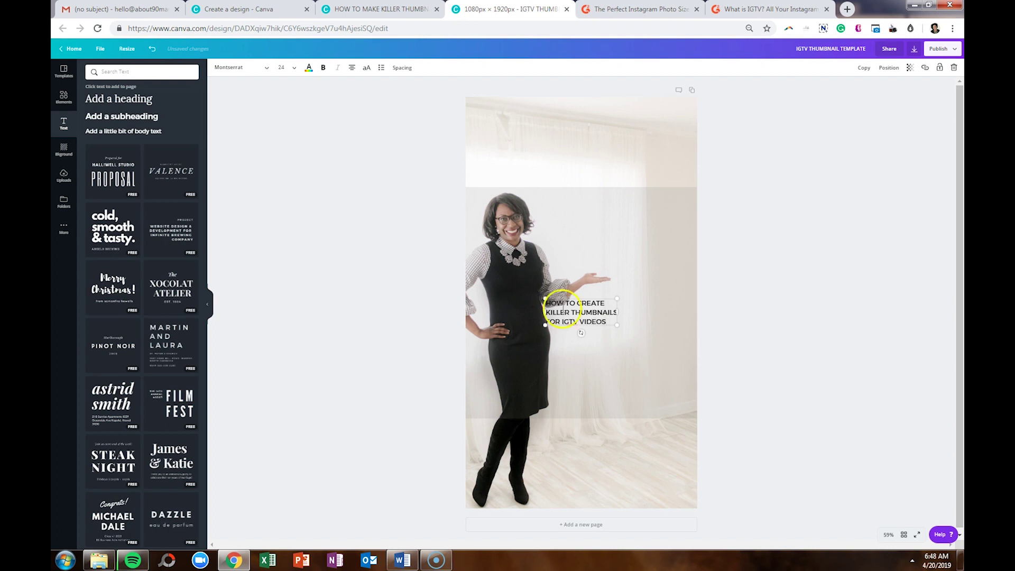
Enlarge the title to about size 46.3 and place it beside the woman's face, above her outstretched hand.
{"action": "left_click_drag", "start_coordinate": [545, 311], "coordinate": [608, 324]}
{"action": "key", "text": "ctrl+a"}
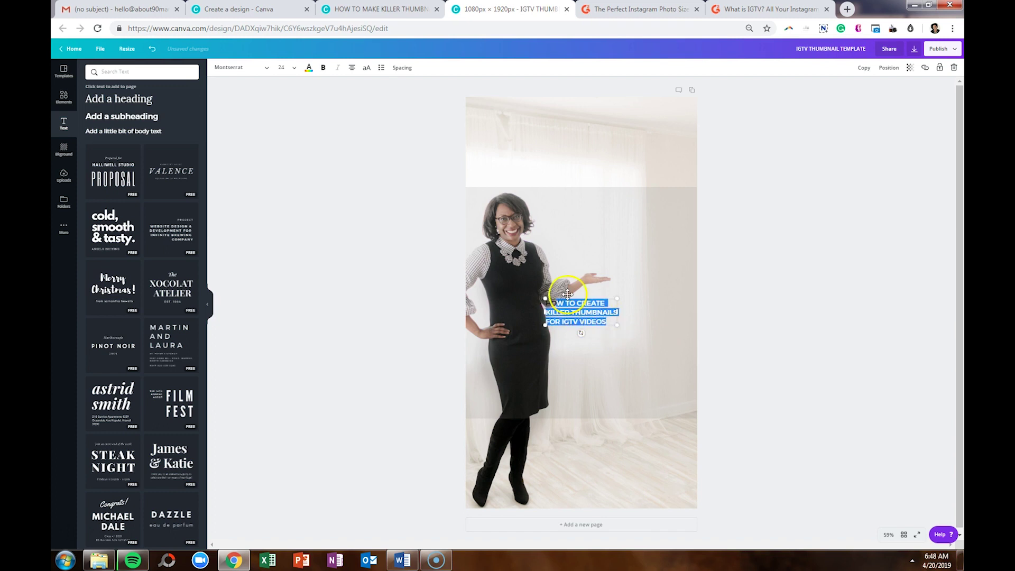
{"action": "key", "text": "Escape"}
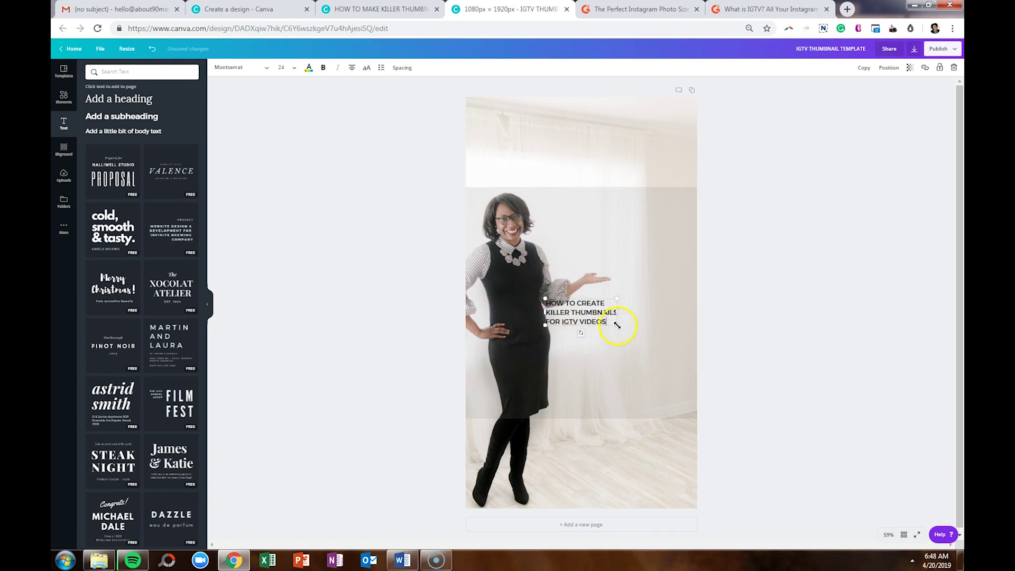
{"action": "left_click_drag", "start_coordinate": [617, 325], "coordinate": [668, 394]}
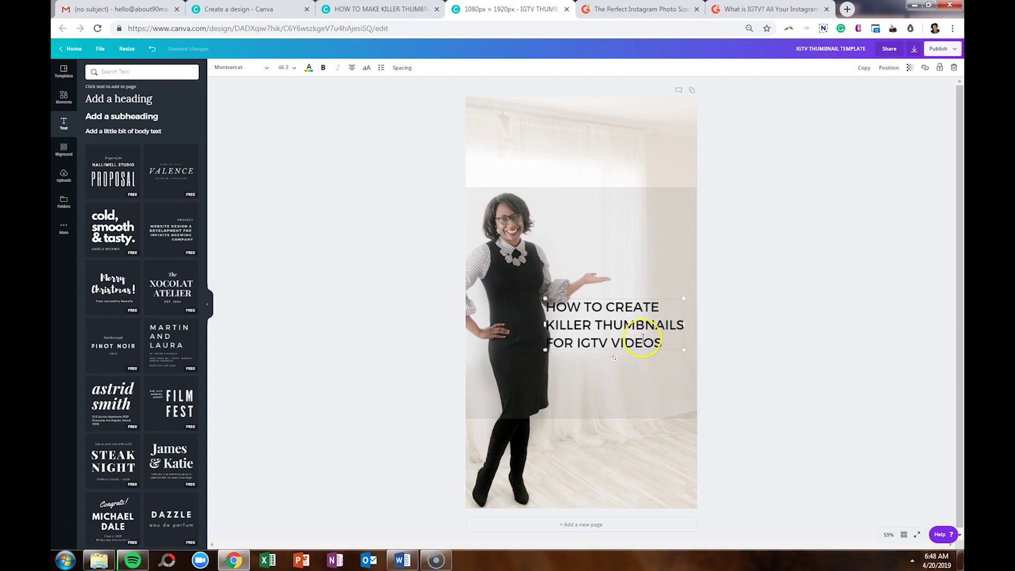
{"action": "left_click_drag", "start_coordinate": [624, 325], "coordinate": [637, 216]}
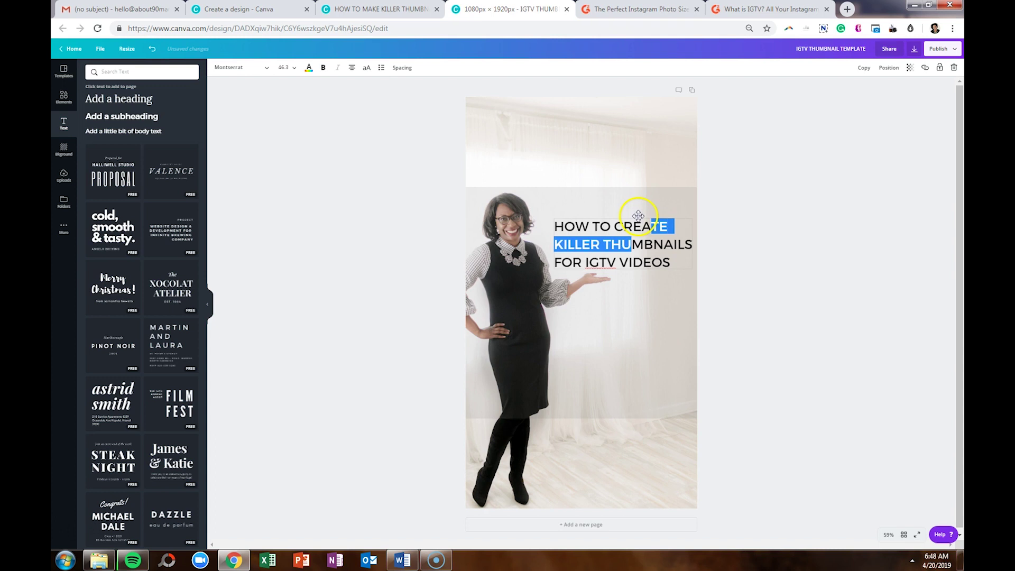
Make the whole title bold and scale it down to about size 37.7 so it fits on three lines.
{"action": "double_click", "coordinate": [656, 246]}
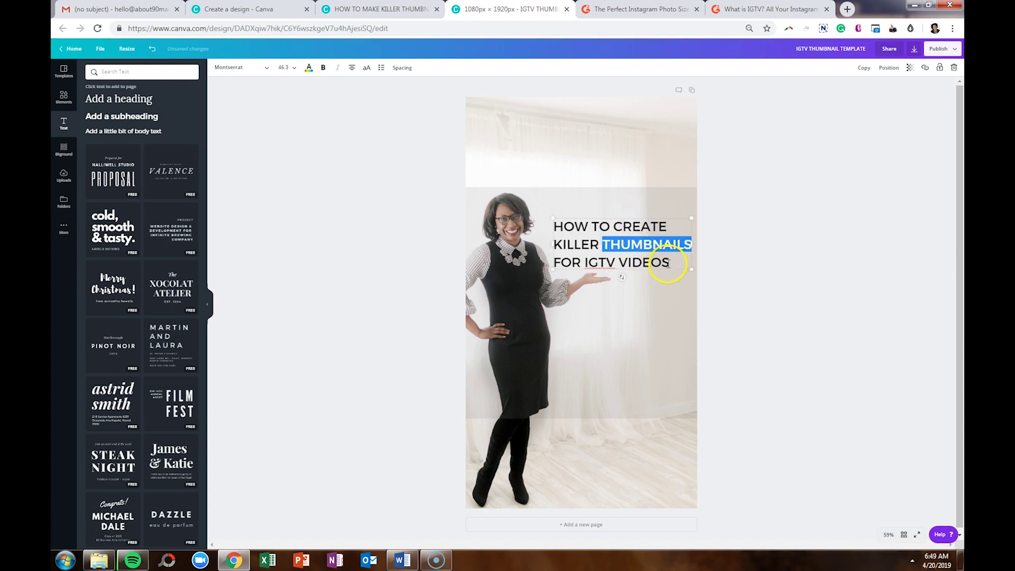
{"action": "left_click_drag", "start_coordinate": [670, 263], "coordinate": [576, 214]}
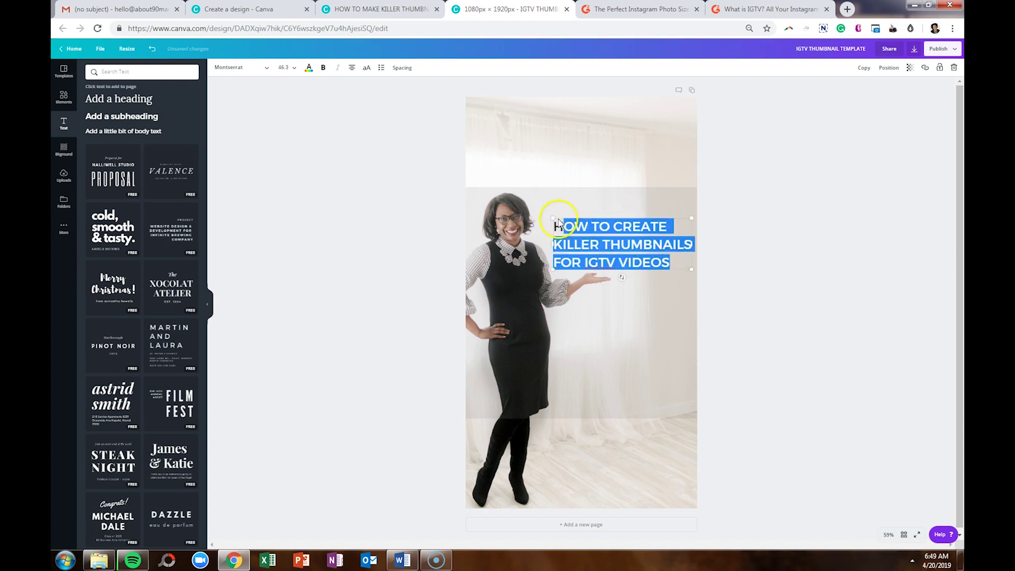
{"action": "left_click", "coordinate": [323, 68]}
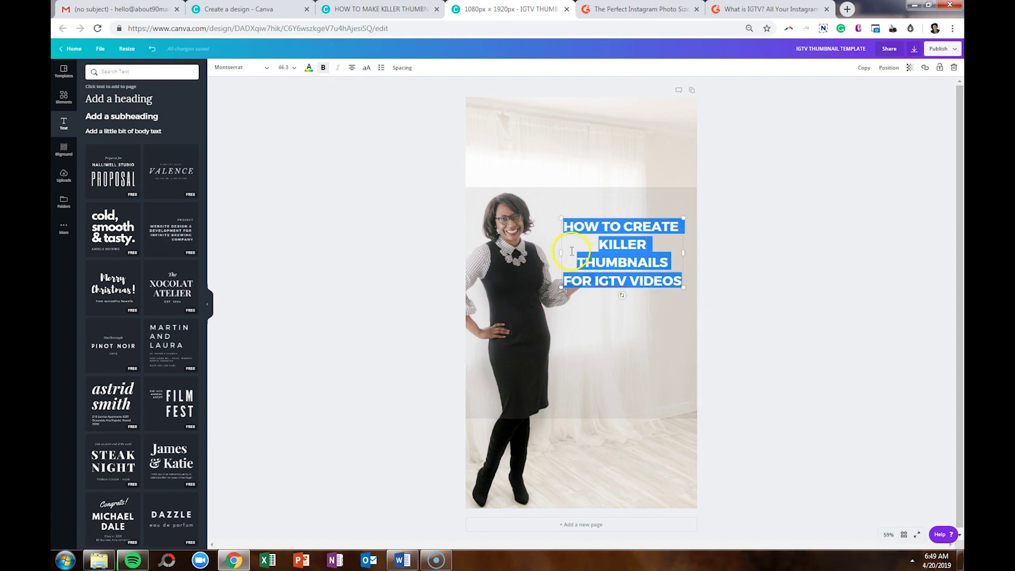
{"action": "left_click_drag", "start_coordinate": [684, 290], "coordinate": [636, 231]}
{"action": "left_click", "coordinate": [814, 284]}
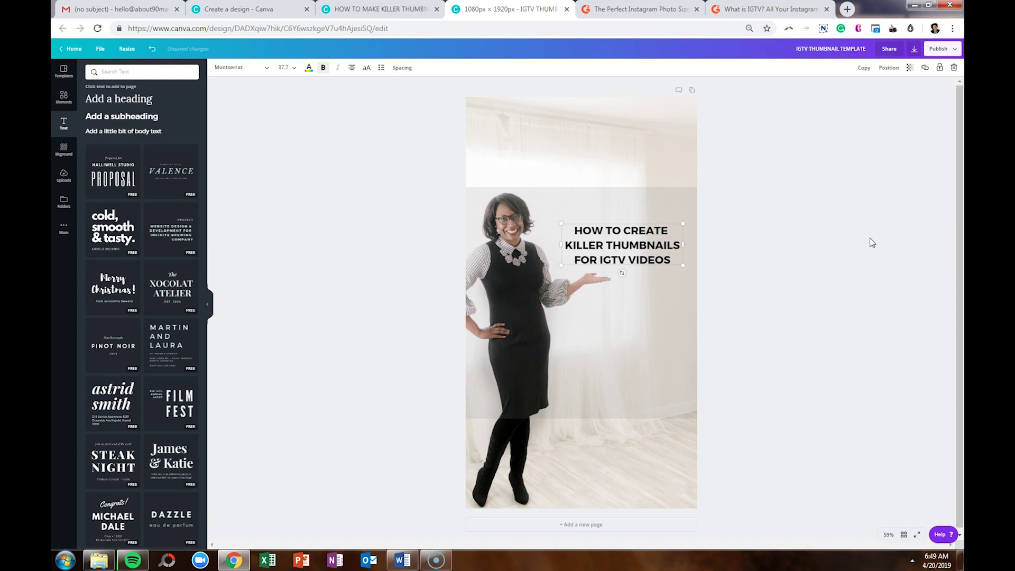
Delete the translucent square safe-area guide from the page.
{"action": "left_click", "coordinate": [661, 349]}
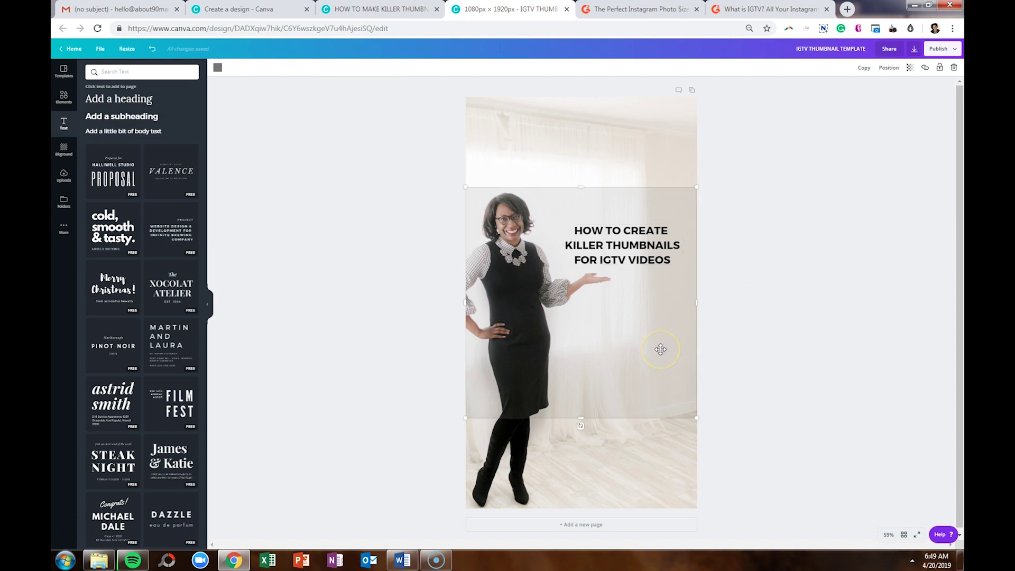
{"action": "key", "text": "Delete"}
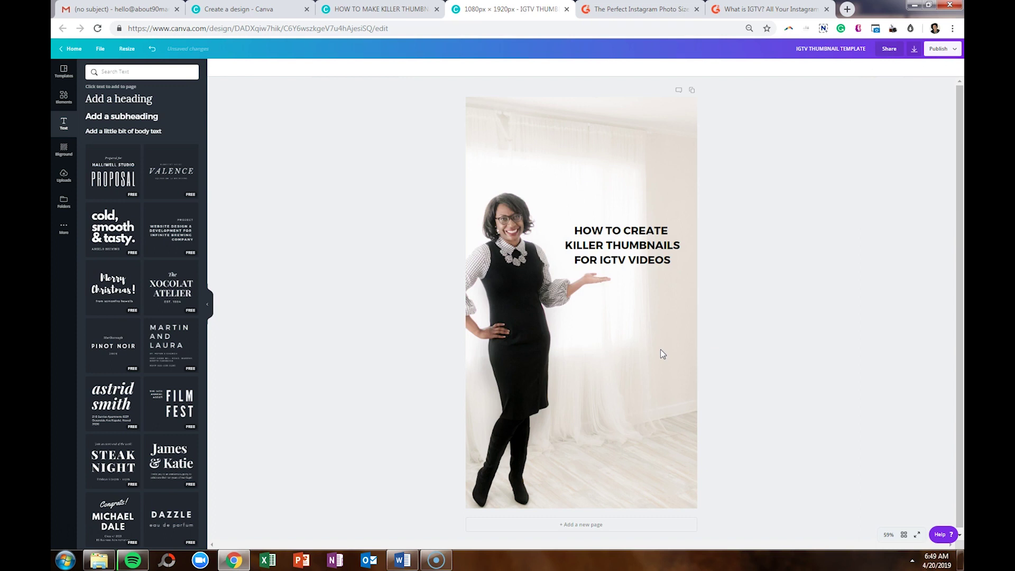
Duplicate the title and recolor the copy with the grey-green swatch of the About 90 Marketing palette.
{"action": "left_click", "coordinate": [627, 244]}
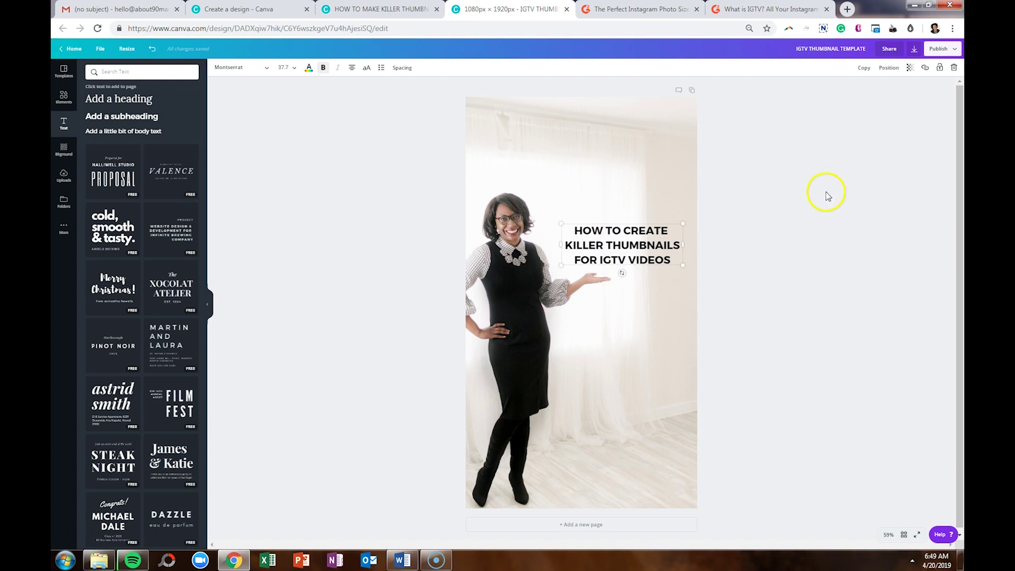
{"action": "left_click", "coordinate": [866, 71]}
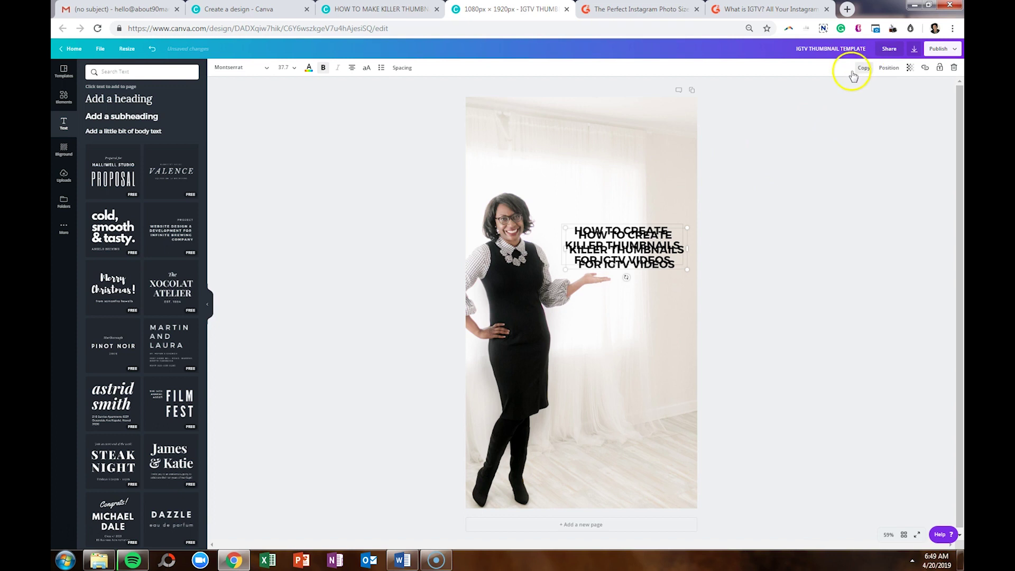
{"action": "left_click", "coordinate": [310, 73]}
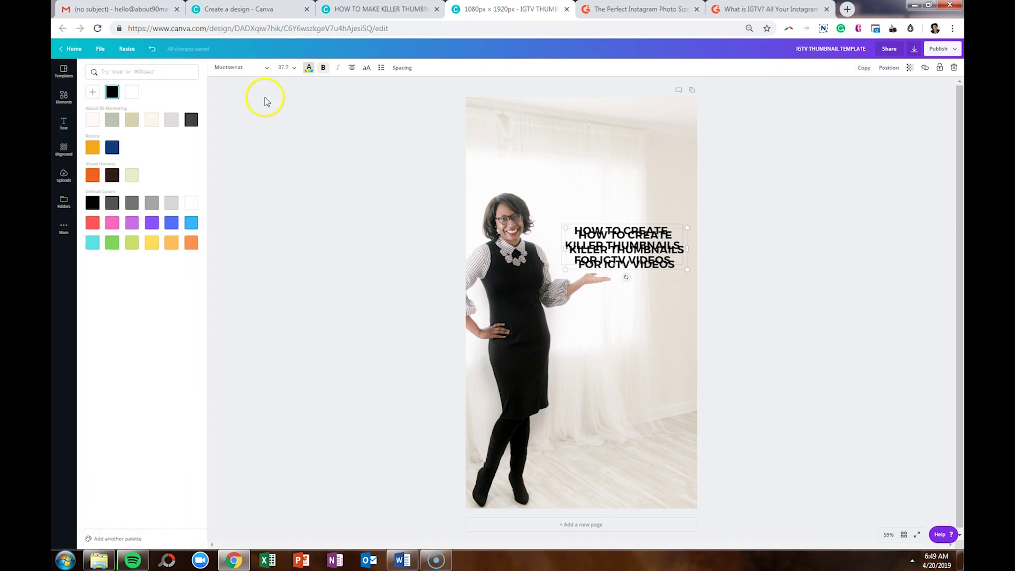
{"action": "left_click", "coordinate": [112, 119]}
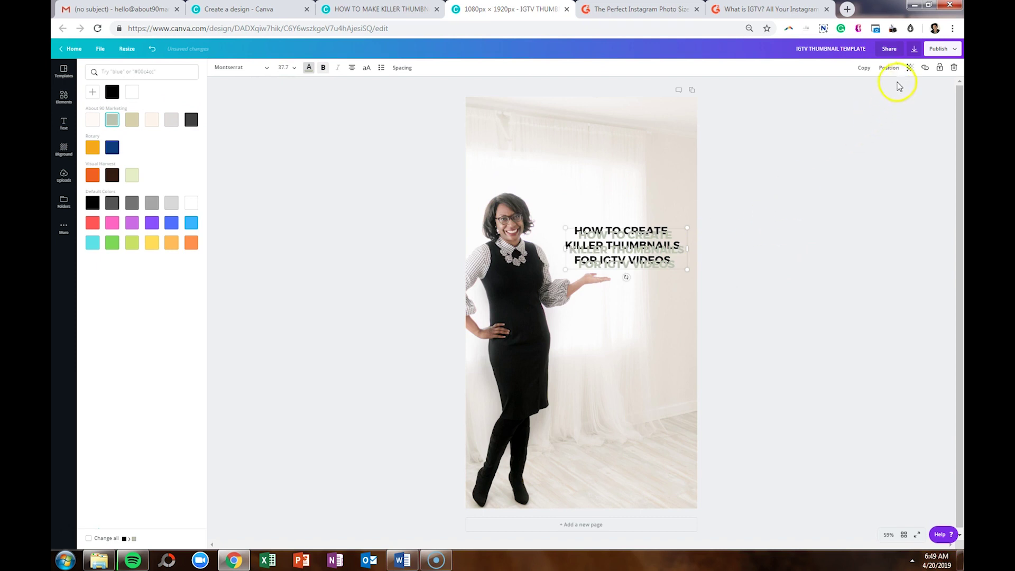
Send the grey-green copy behind the black title and nudge it up and left until the two nearly coincide.
{"action": "left_click", "coordinate": [888, 67]}
{"action": "left_click", "coordinate": [878, 101]}
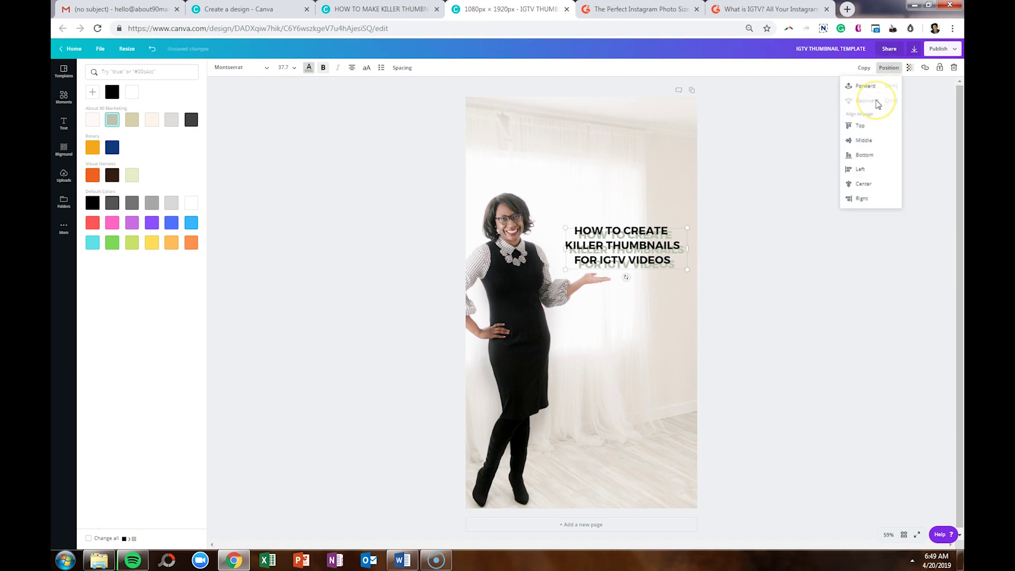
{"action": "key", "text": "Up"}
{"action": "key", "text": "Up"}
{"action": "key", "text": "Up"}
{"action": "key", "text": "Up"}
{"action": "key", "text": "Up"}
{"action": "key", "text": "Up"}
{"action": "key", "text": "Up"}
{"action": "key", "text": "Left"}
{"action": "key", "text": "Left"}
{"action": "key", "text": "Left"}
{"action": "key", "text": "Left"}
{"action": "key", "text": "Left"}
{"action": "key", "text": "Left"}
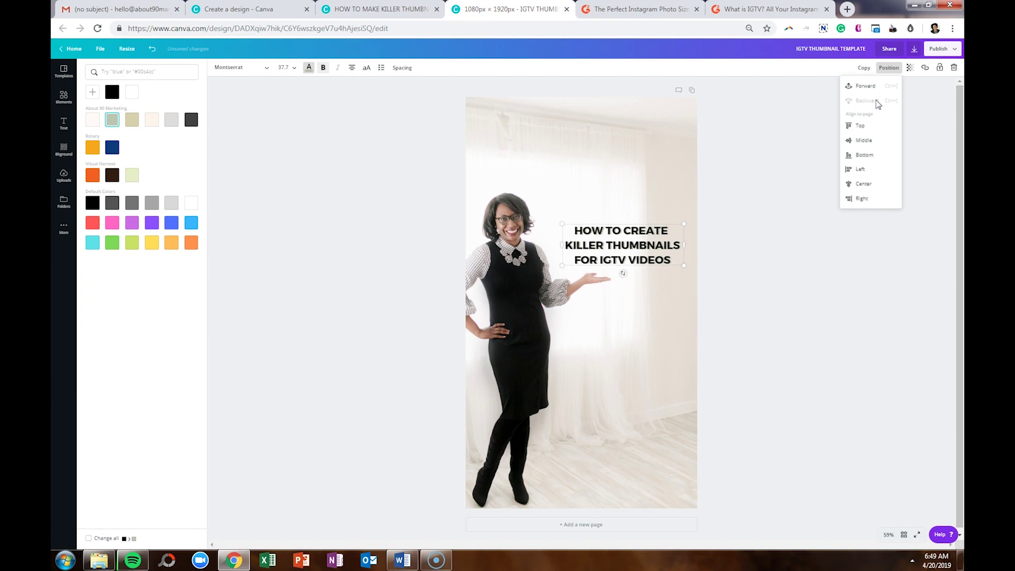
Nudge the grey-green copy well above the black title and bring it back down behind it.
{"action": "key", "text": "Up"}
{"action": "key", "text": "Up"}
{"action": "key", "text": "Up"}
{"action": "key", "text": "Up"}
{"action": "key", "text": "Up"}
{"action": "key", "text": "Up"}
{"action": "key", "text": "Up"}
{"action": "key", "text": "Up"}
{"action": "key", "text": "Up"}
{"action": "key", "text": "Up"}
{"action": "key", "text": "Up"}
{"action": "key", "text": "Up"}
{"action": "key", "text": "Up"}
{"action": "key", "text": "Up"}
{"action": "key", "text": "Up"}
{"action": "key", "text": "Up"}
{"action": "key", "text": "Up"}
{"action": "key", "text": "Up"}
{"action": "key", "text": "Up"}
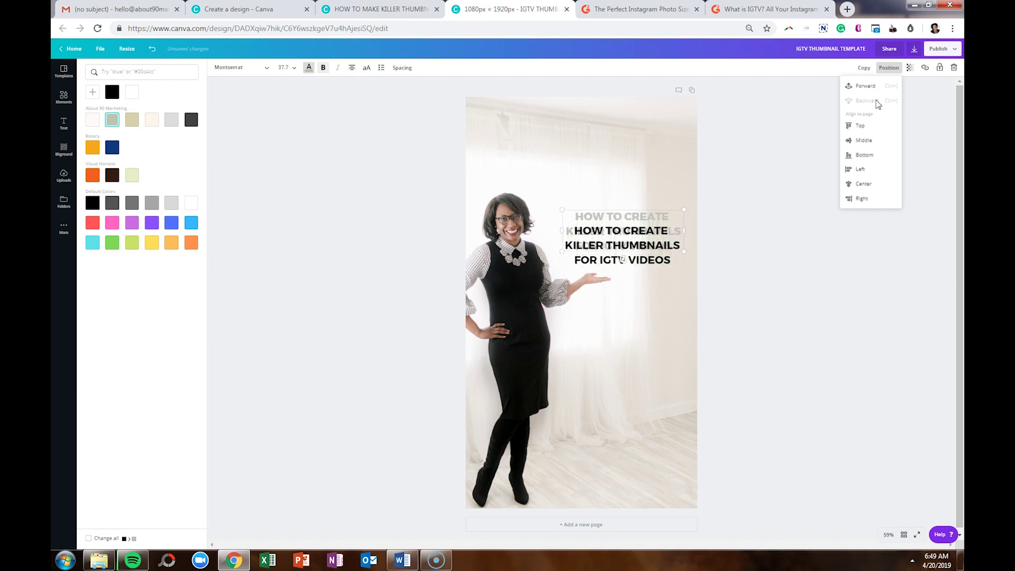
{"action": "key", "text": "Down"}
{"action": "key", "text": "Down"}
{"action": "key", "text": "Down"}
{"action": "key", "text": "Down"}
{"action": "key", "text": "Down"}
{"action": "key", "text": "Down"}
{"action": "key", "text": "Down"}
{"action": "key", "text": "Down"}
{"action": "key", "text": "Down"}
{"action": "key", "text": "Down"}
{"action": "key", "text": "Down"}
{"action": "key", "text": "Down"}
{"action": "key", "text": "Down"}
{"action": "key", "text": "Down"}
{"action": "key", "text": "Down"}
{"action": "key", "text": "Down"}
{"action": "key", "text": "Down"}
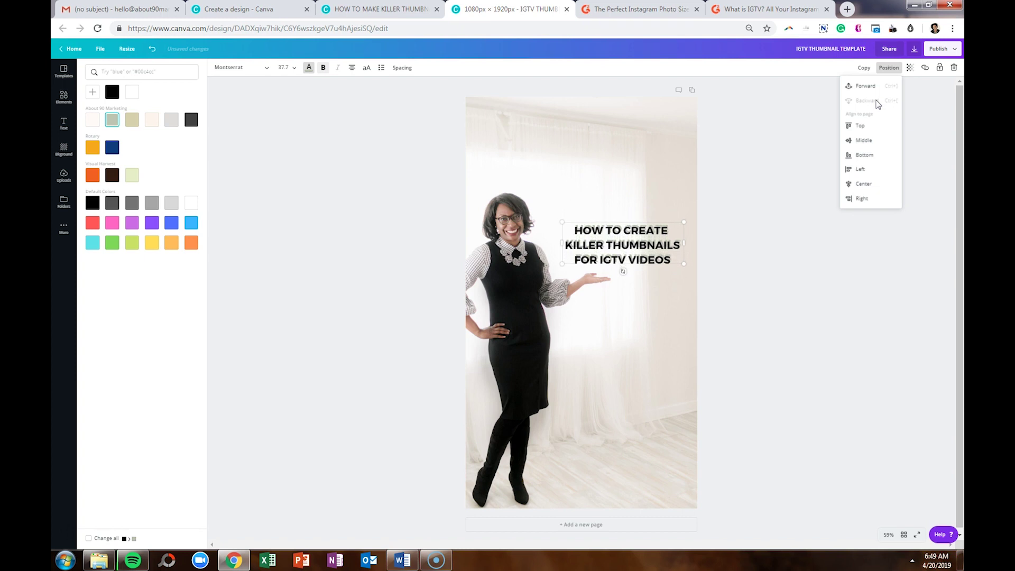
Offset the grey-green copy slightly down and left of the black title as a thin drop shadow, and deselect it.
{"action": "key", "text": "Down"}
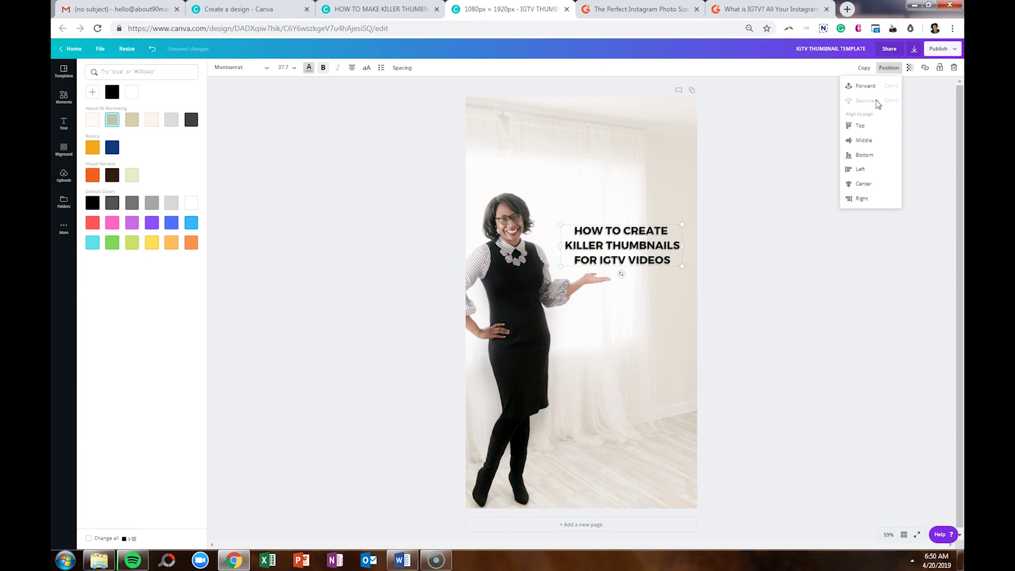
{"action": "left_click", "coordinate": [745, 166]}
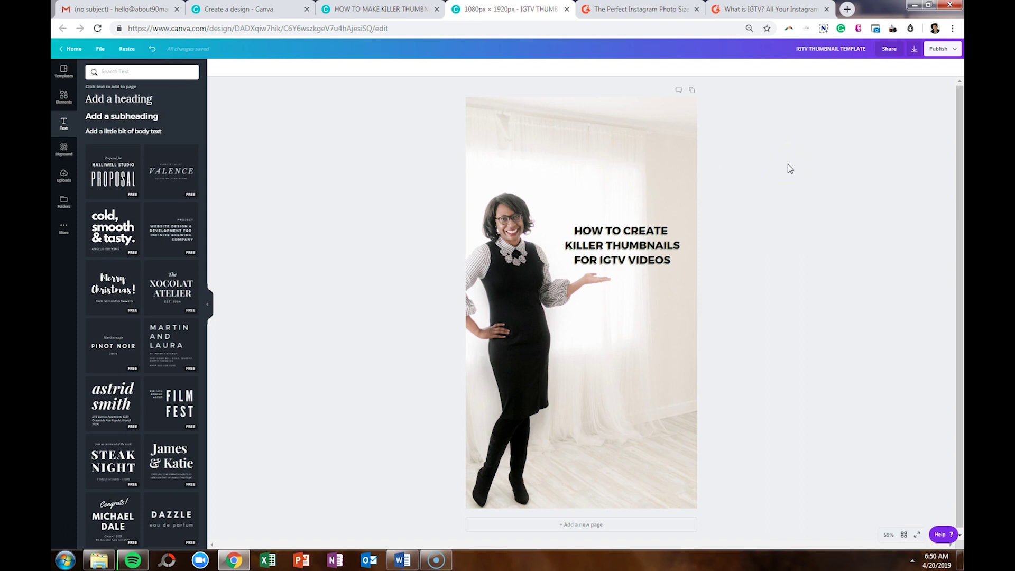
Download the finished thumbnail as a PNG and dismiss the published message.
{"action": "left_click", "coordinate": [914, 50]}
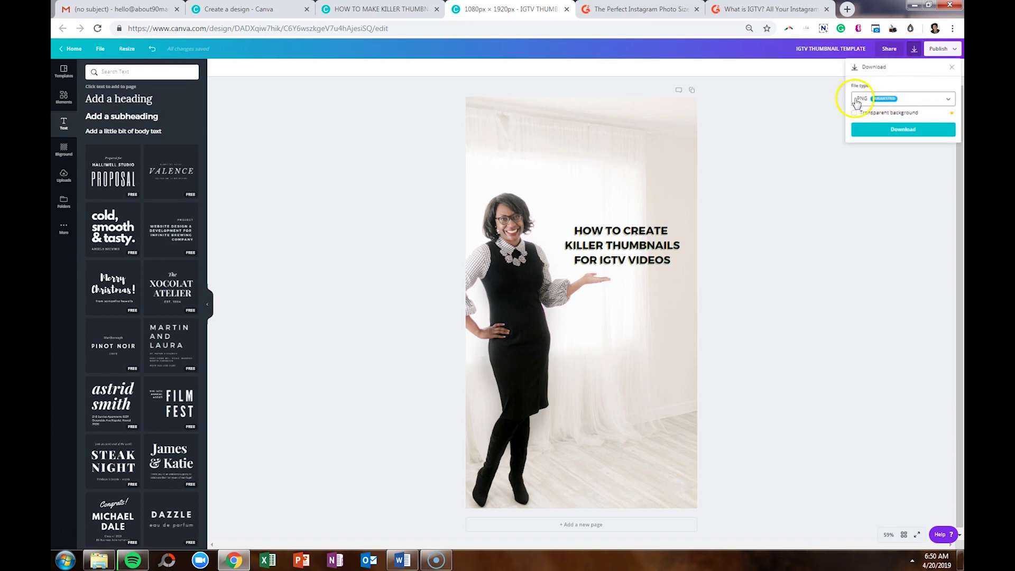
{"action": "left_click", "coordinate": [886, 130]}
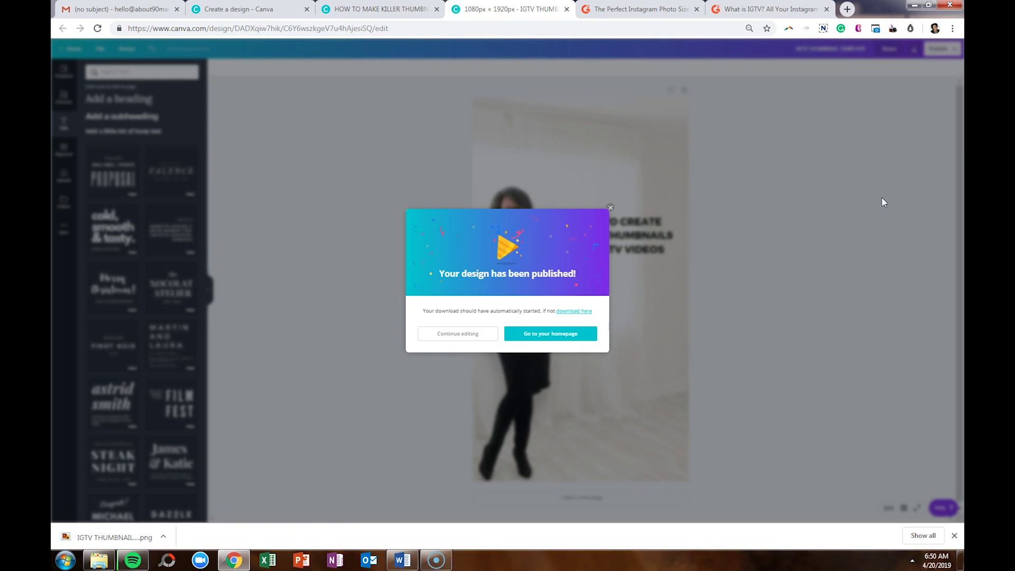
{"action": "left_click", "coordinate": [611, 209]}
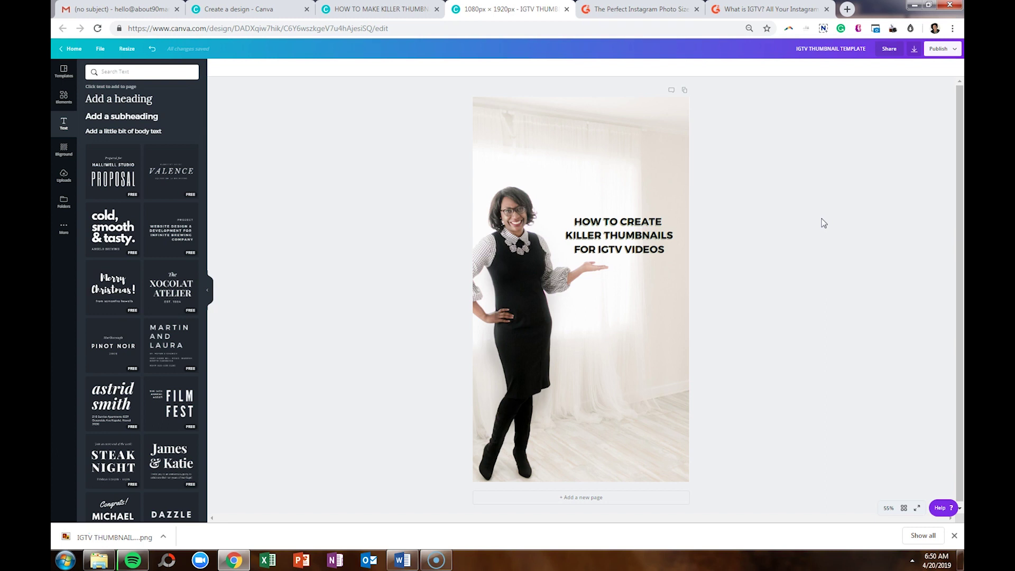
Switch to the HOW TO MAKE KILLER THUMBNAILS FOR IGTV design to view the sample thumbnails again.
{"action": "left_click", "coordinate": [381, 9]}
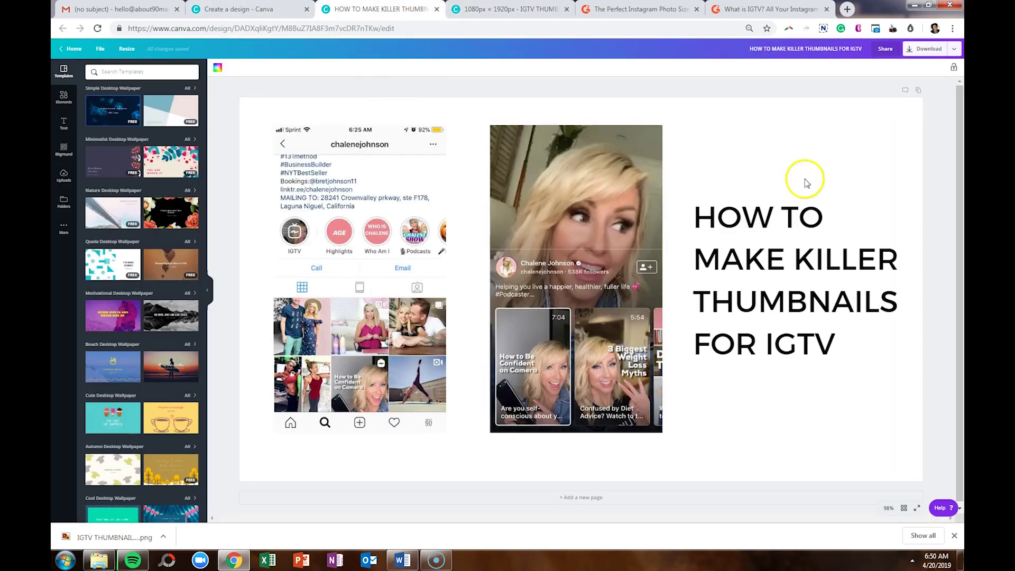